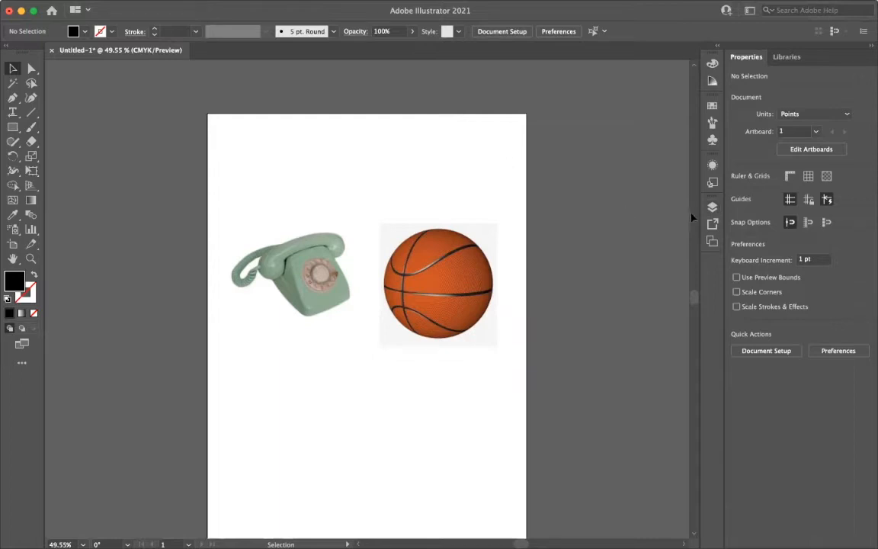
- Show the document's layers, add a new layer above Layer 6, and delete it again
click(712, 208)
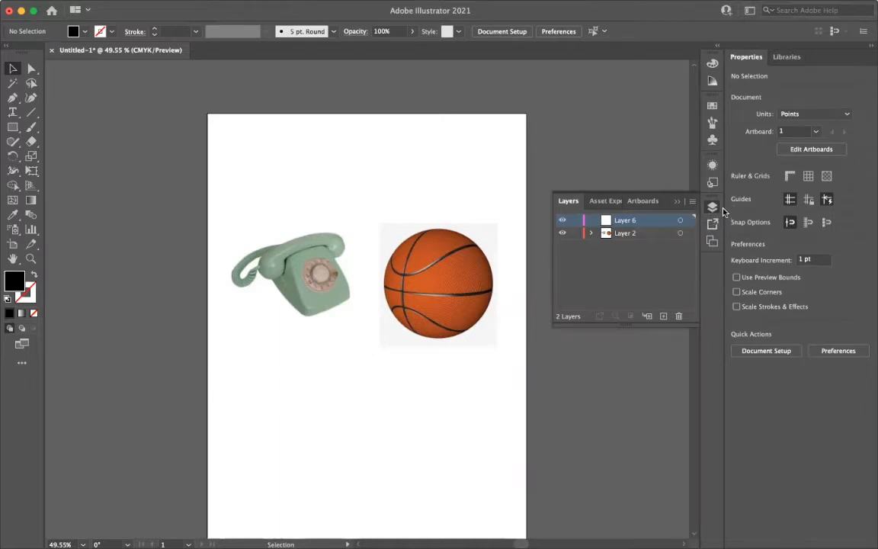
click(663, 316)
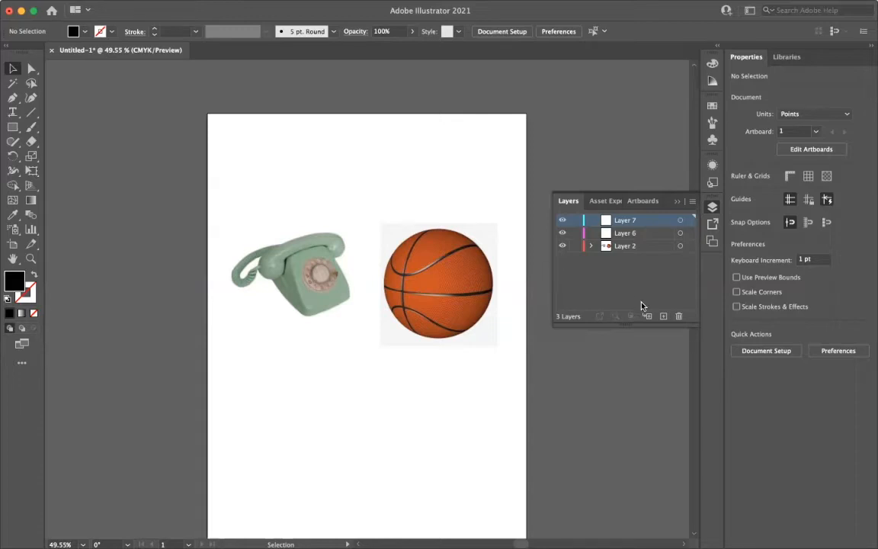
click(679, 317)
- Delete Layer 6, add a fresh empty layer above Layer 2, and create a sublayer inside the new layer
click(693, 201)
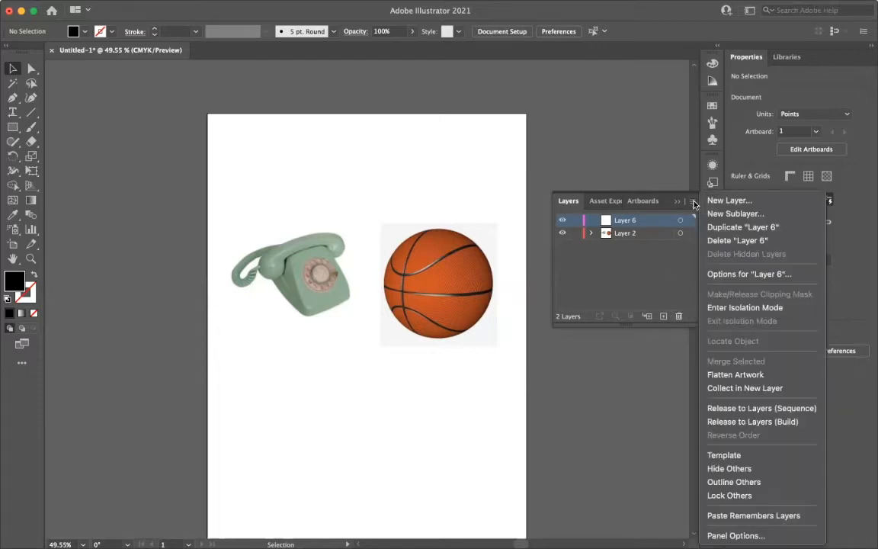
click(730, 241)
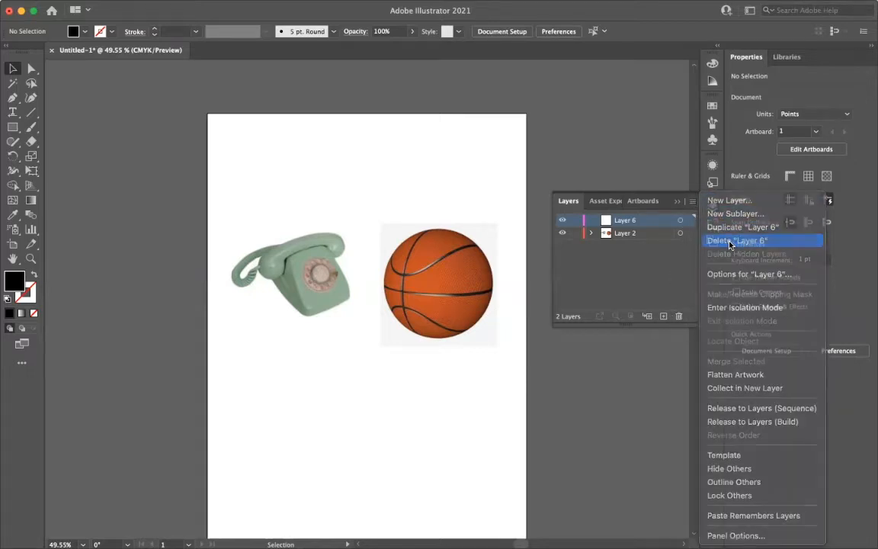
click(664, 316)
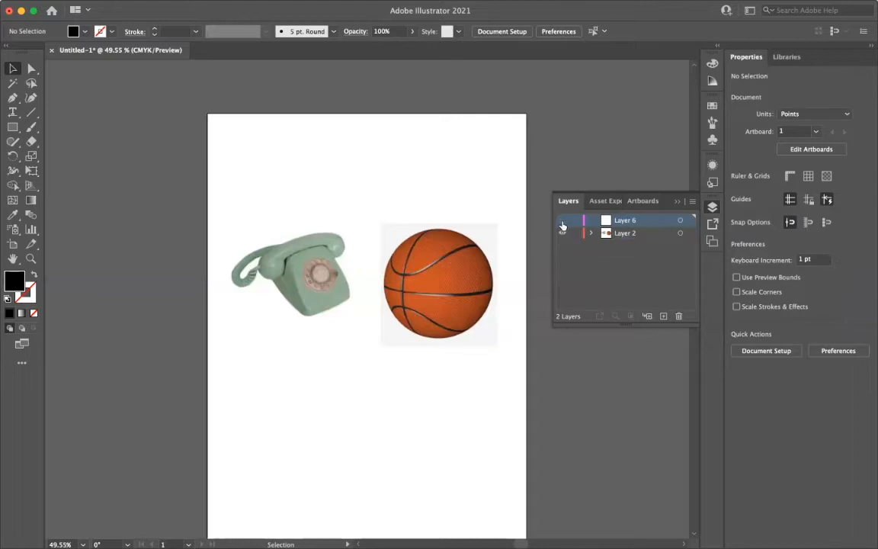
click(646, 316)
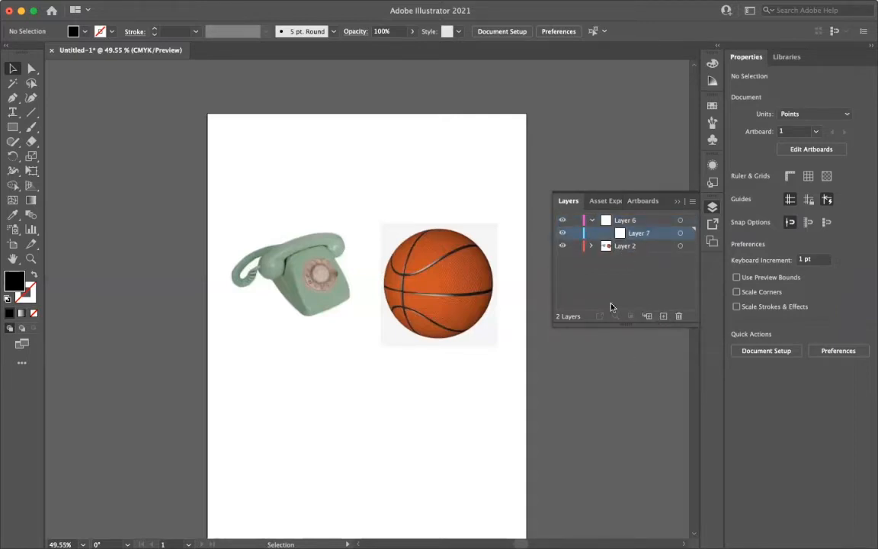
- Hide Layer 2, show it again, and expand it to reveal its sublayers
click(563, 246)
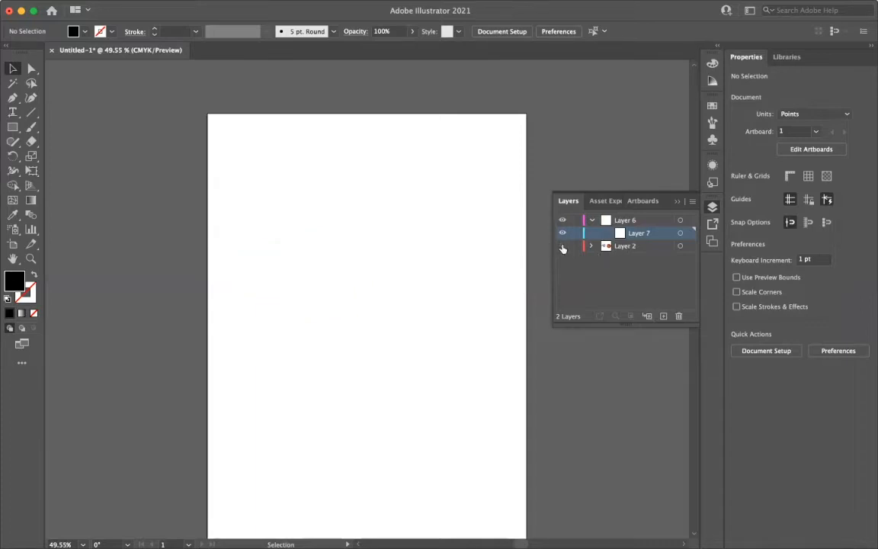
click(563, 245)
click(591, 245)
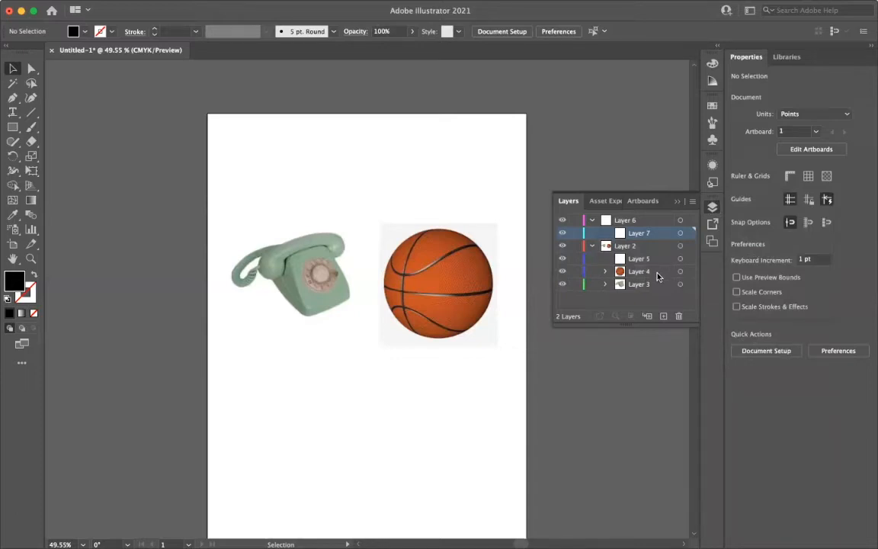
- Target the basketball sublayer (Layer 4) and the telephone sublayer (Layer 3) alternately to see which artwork each holds
click(658, 276)
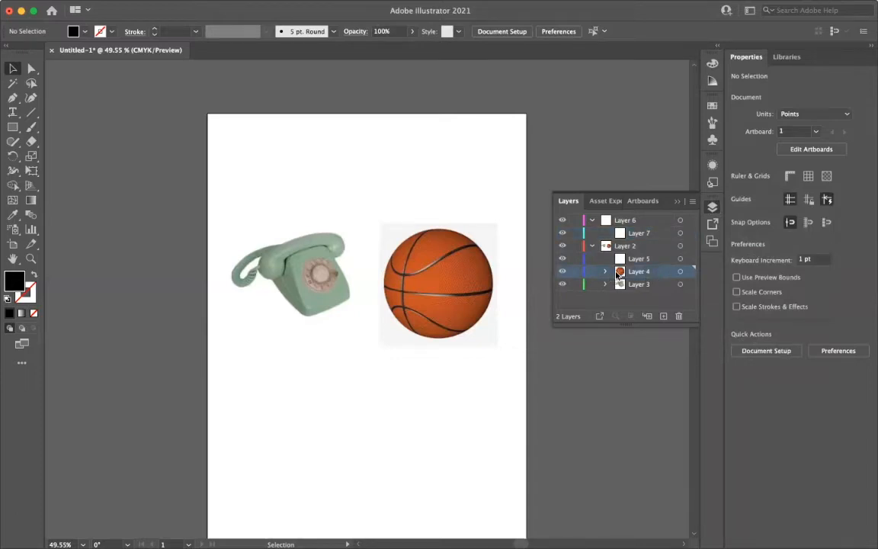
click(689, 272)
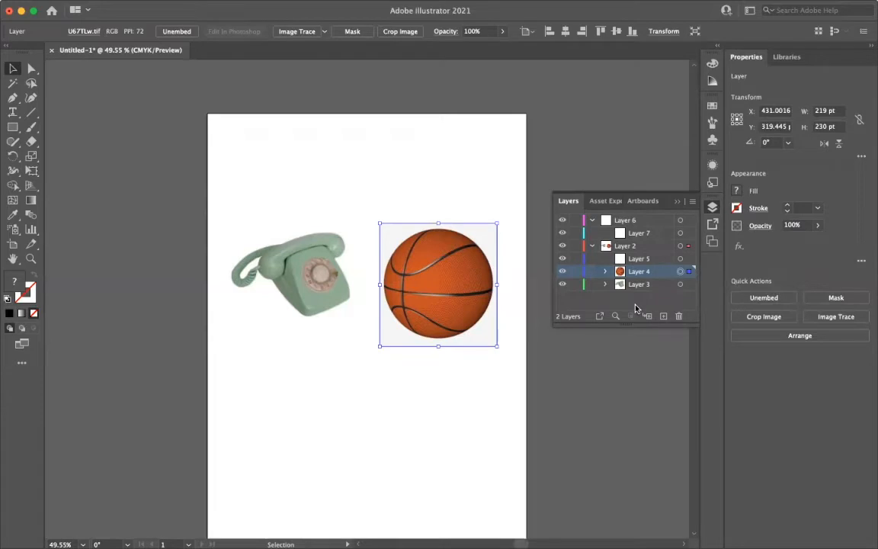
click(681, 285)
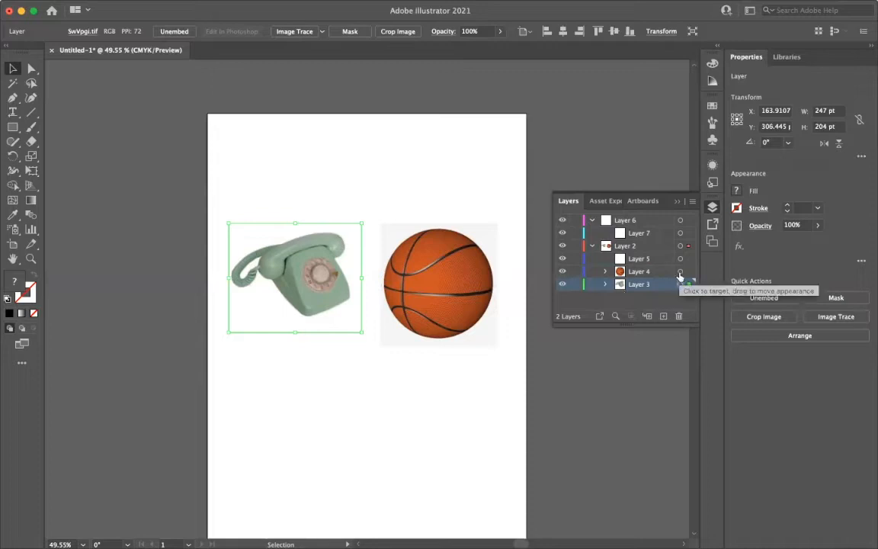
click(680, 272)
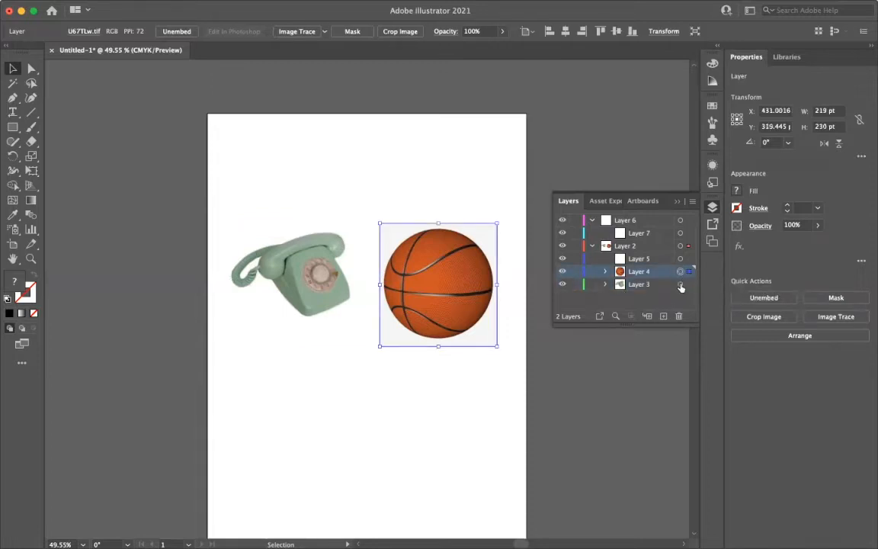
click(680, 285)
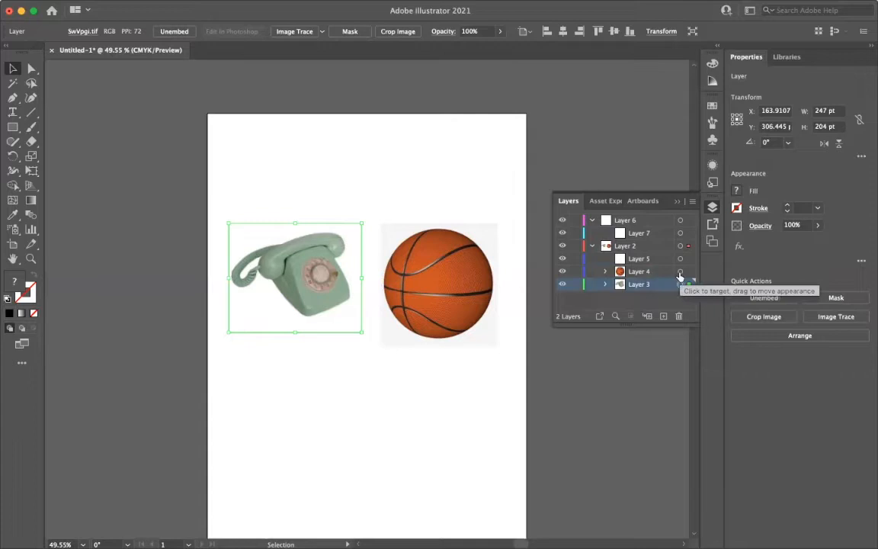
click(680, 272)
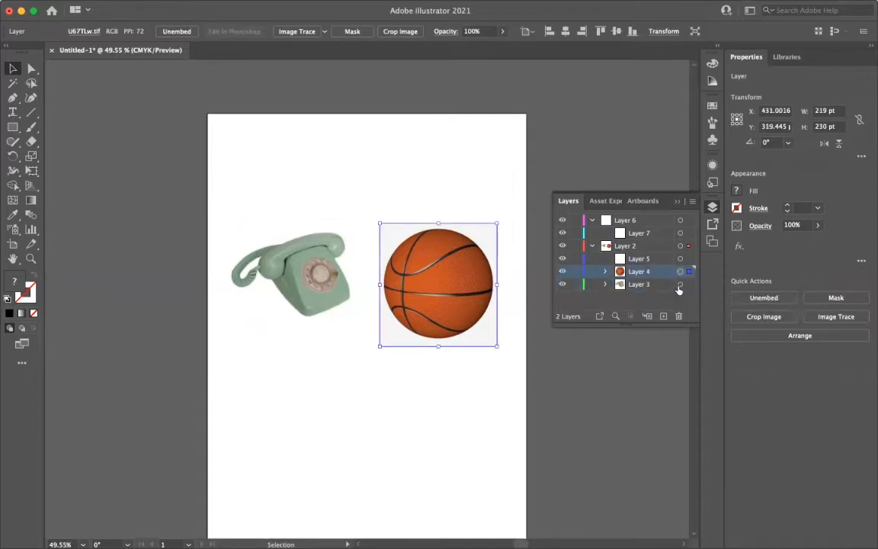
- Target the telephone in Layer 3, resize it to about 276 by 305 pt, and move it toward the artboard's left edge
click(680, 284)
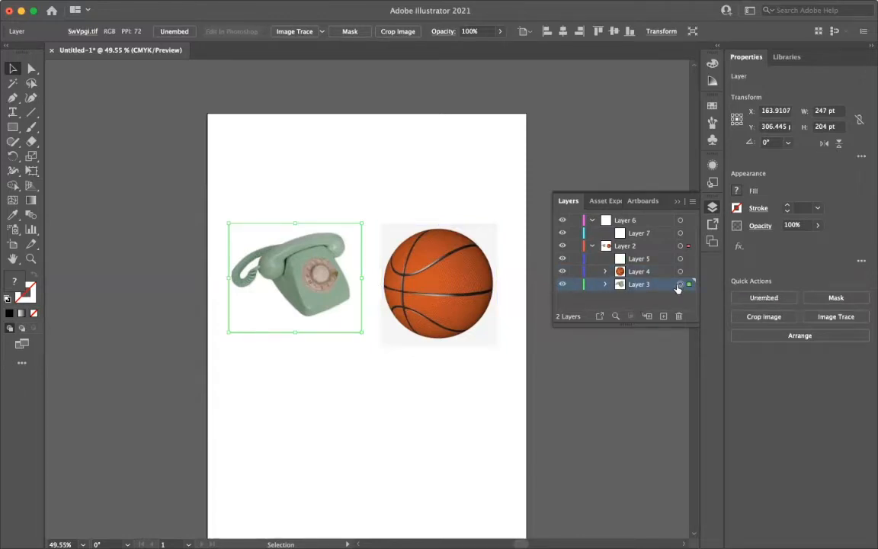
drag(373, 217, 405, 196)
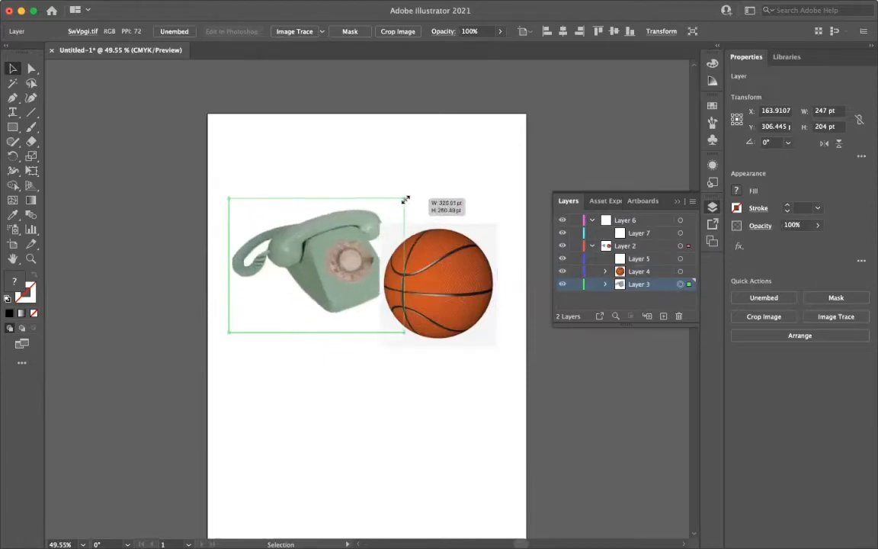
drag(347, 278, 329, 296)
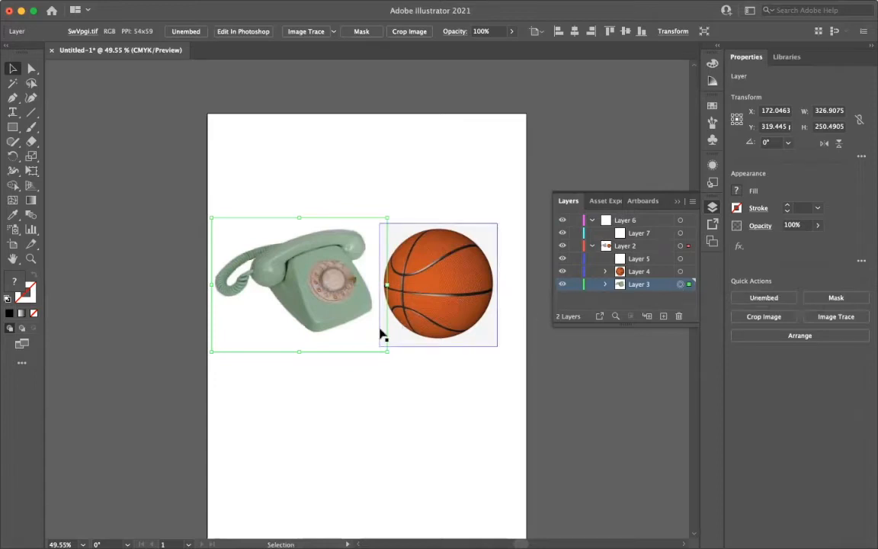
drag(386, 350, 360, 381)
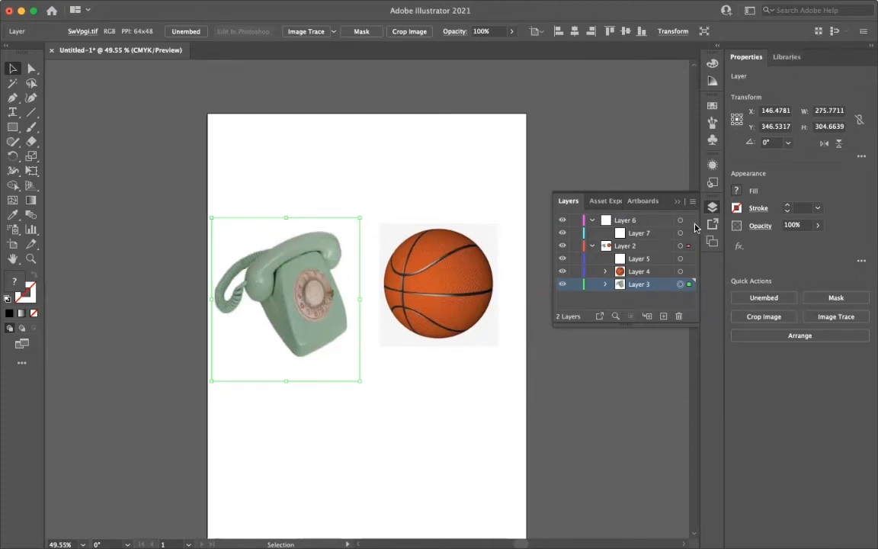
- Add an empty sublayer inside the telephone's Layer 3 and another directly inside Layer 2, targeting the latter
click(648, 316)
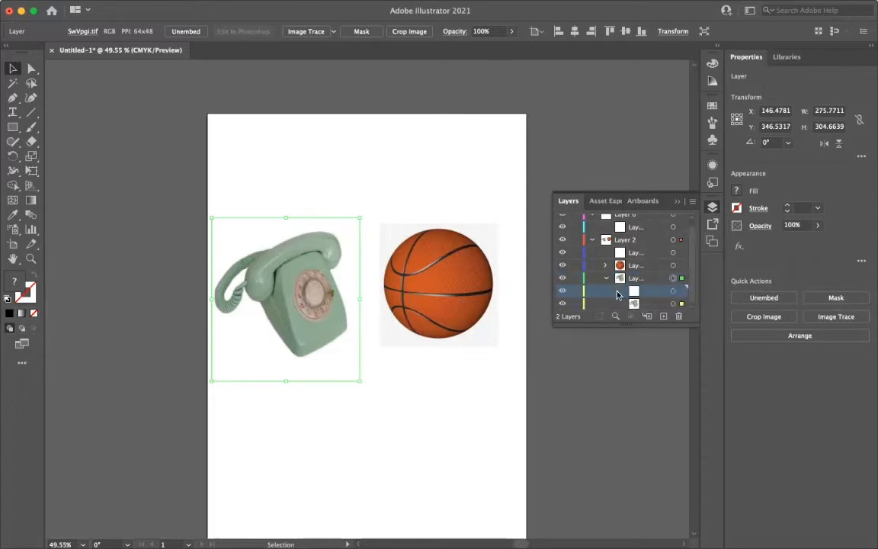
click(615, 241)
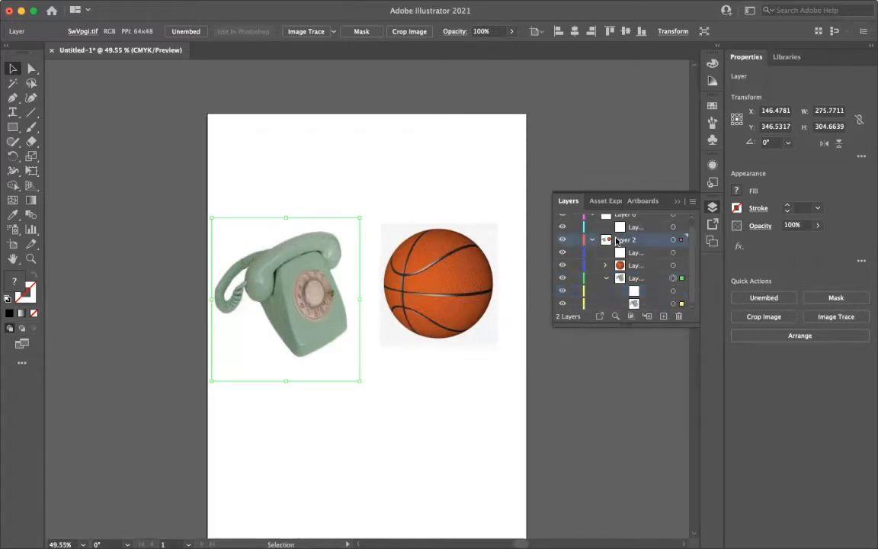
click(647, 316)
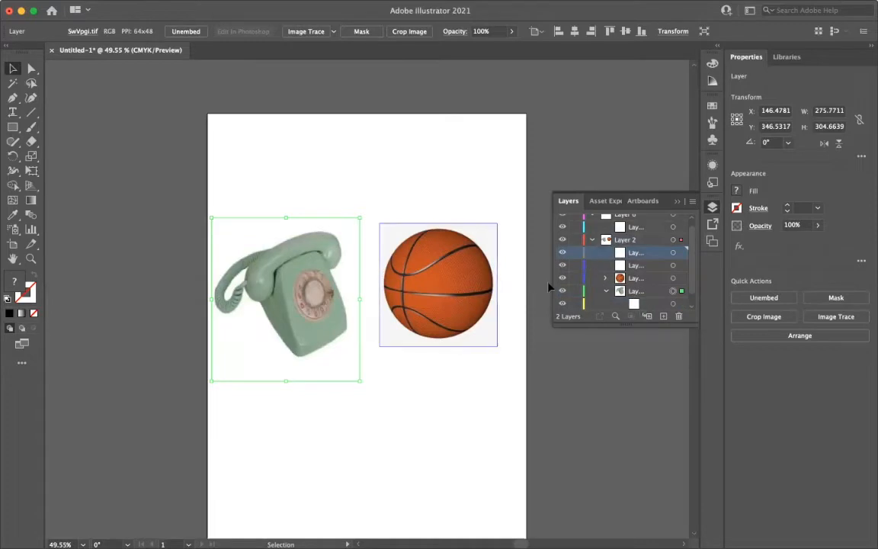
click(674, 253)
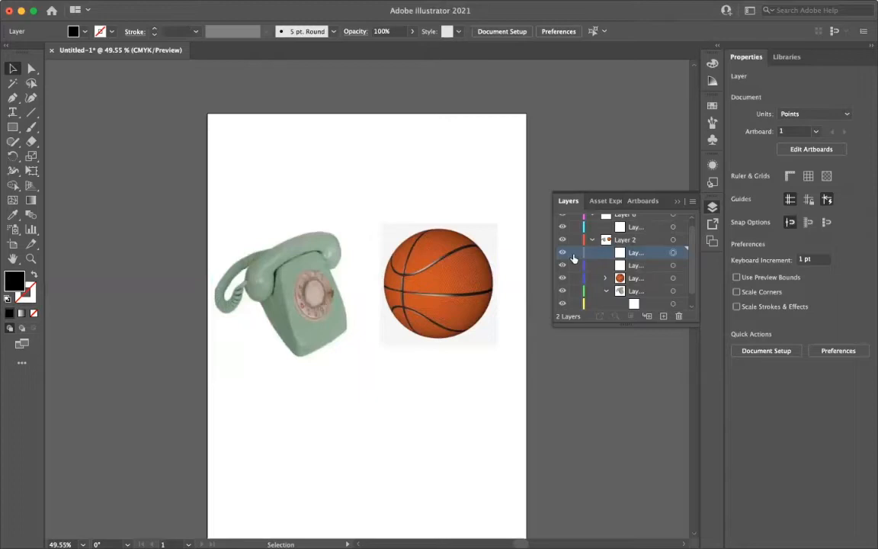
- Lock the basketball's sublayer and try to select and move the ball
click(673, 278)
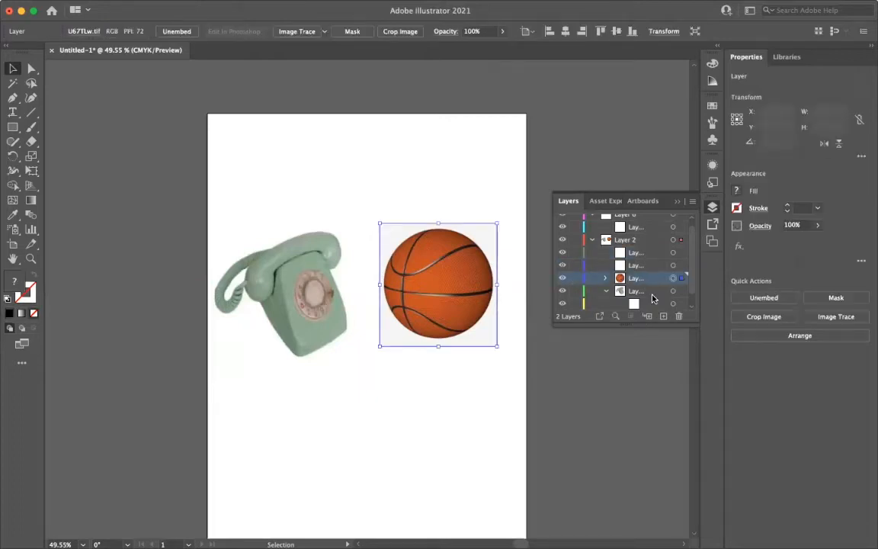
click(576, 278)
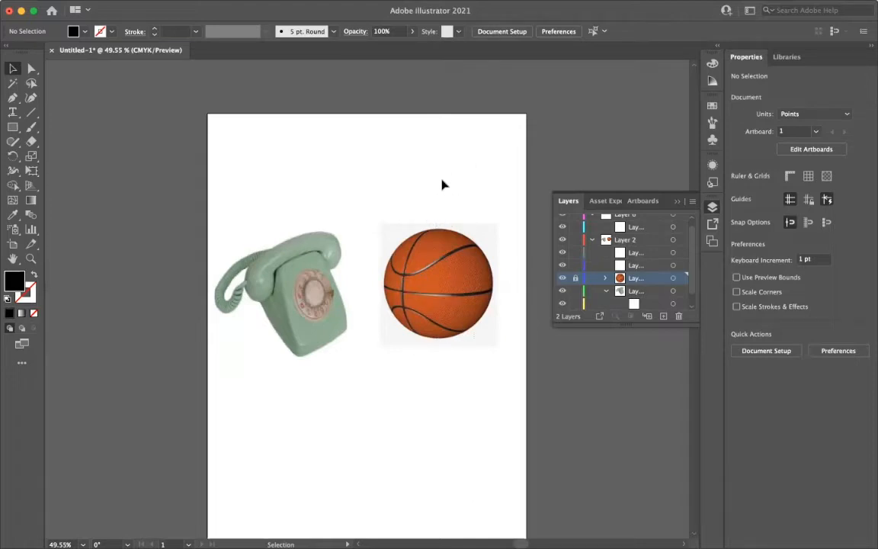
click(672, 280)
mouse_move(428, 320)
mouse_down()
mouse_move(401, 319)
mouse_move(444, 313)
mouse_move(432, 305)
mouse_move(432, 328)
mouse_up()
- With the basketball's sublayer unlocked, enlarge the ball to about 246 by 252 pt and move it lower on the artboard
drag(501, 229, 516, 215)
drag(446, 279, 431, 339)
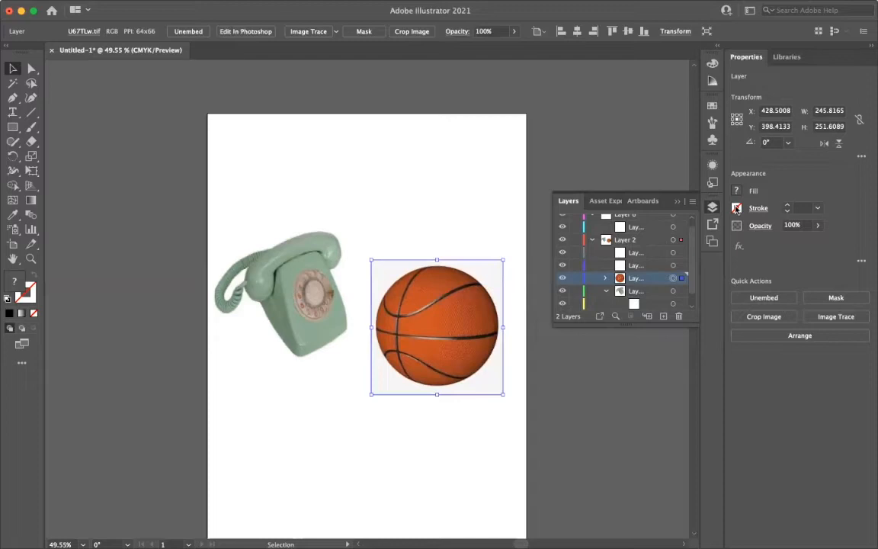
click(673, 279)
scroll(631, 270, down, 1)
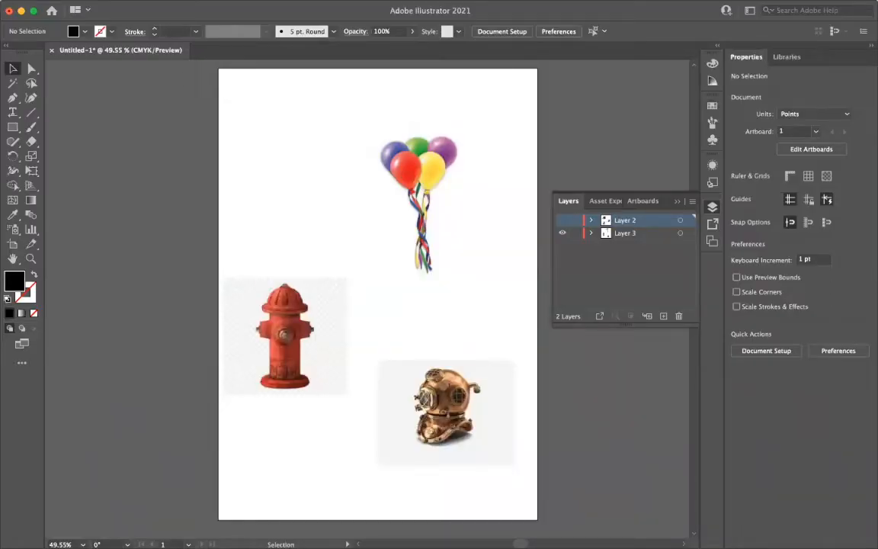
- Make Layer 3 the active layer and expand it to list the hydrant, diving helmet and balloon sublayers
key(super+Tab)
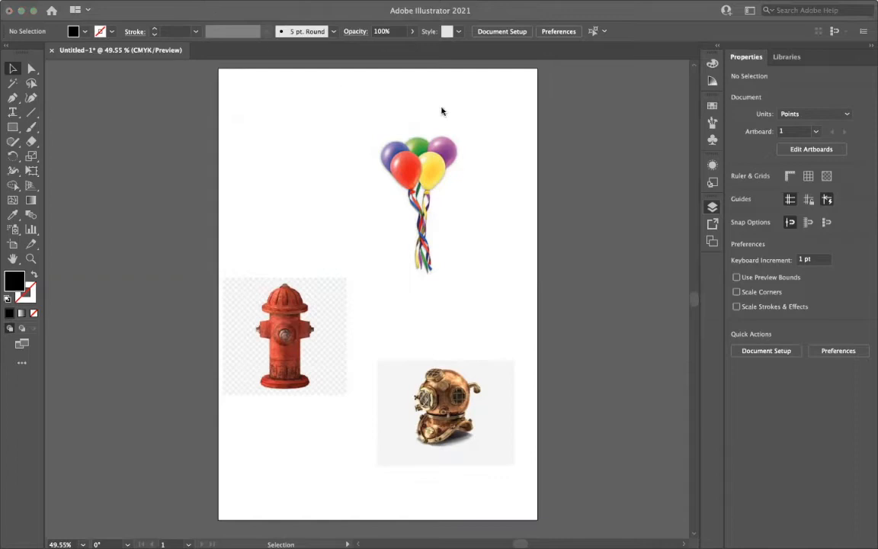
key(F7)
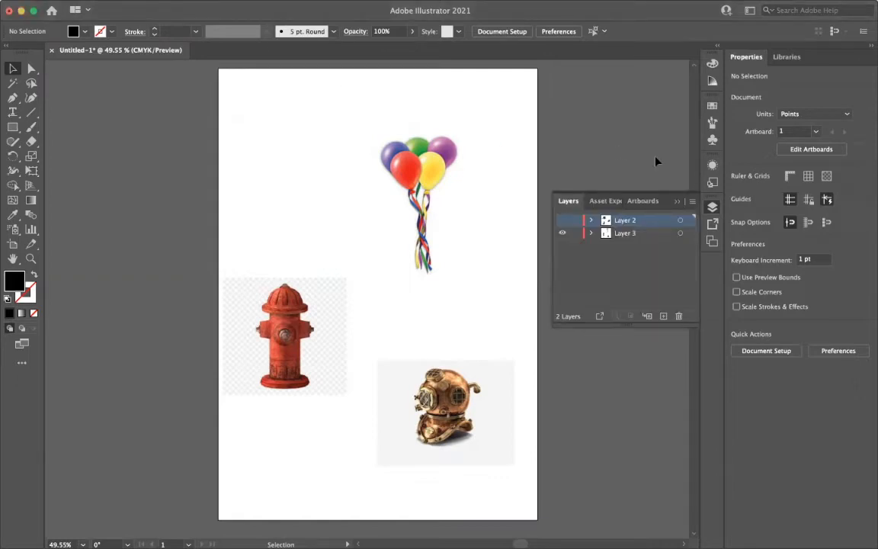
click(711, 209)
click(712, 209)
click(617, 234)
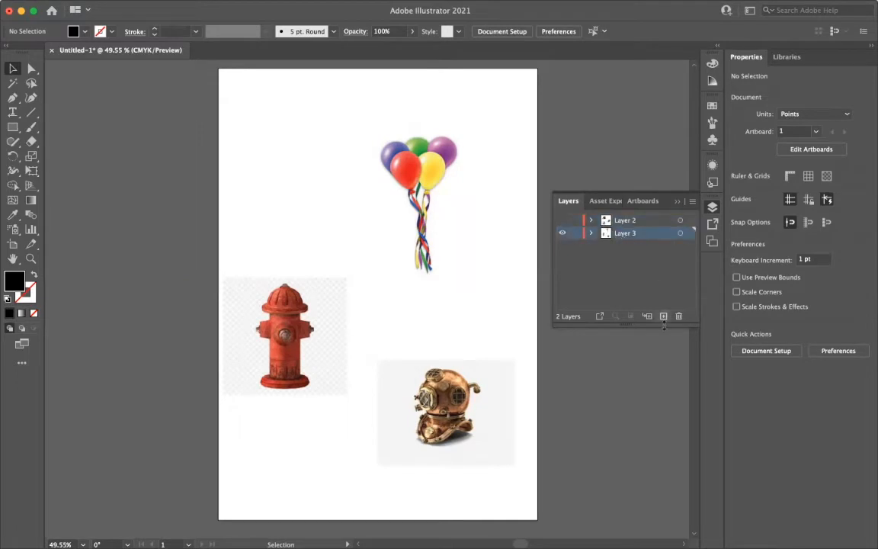
click(592, 234)
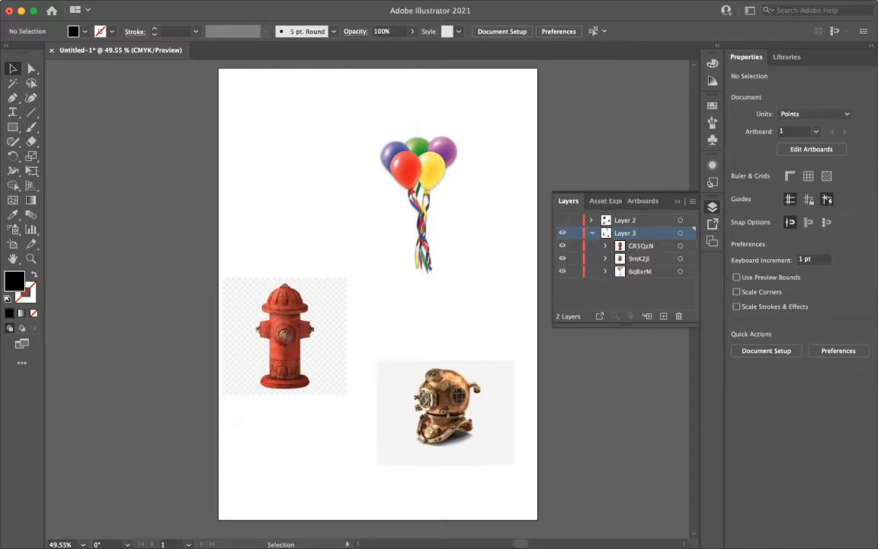
key(F7)
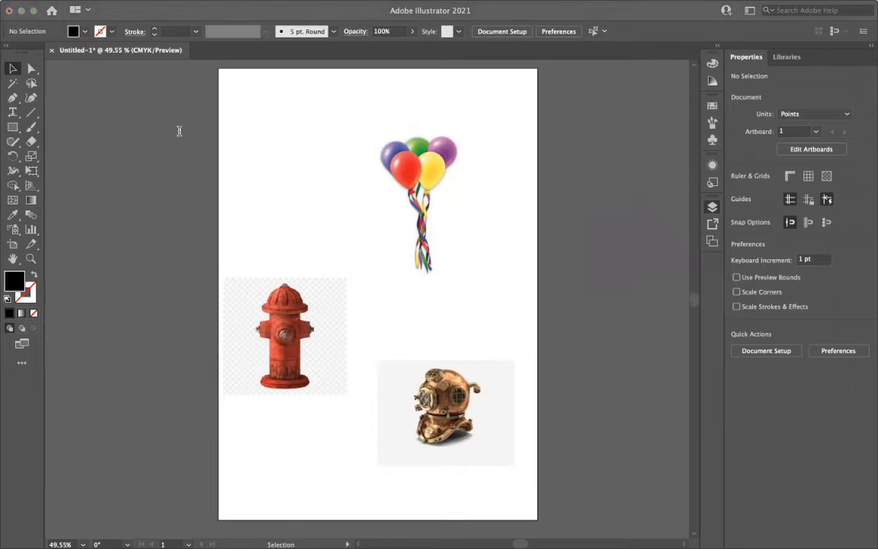
click(711, 208)
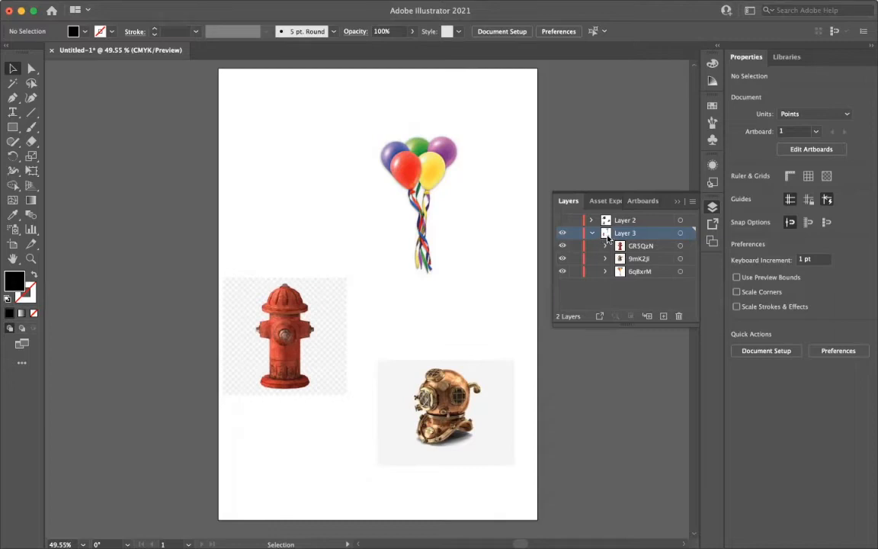
key(super+Tab)
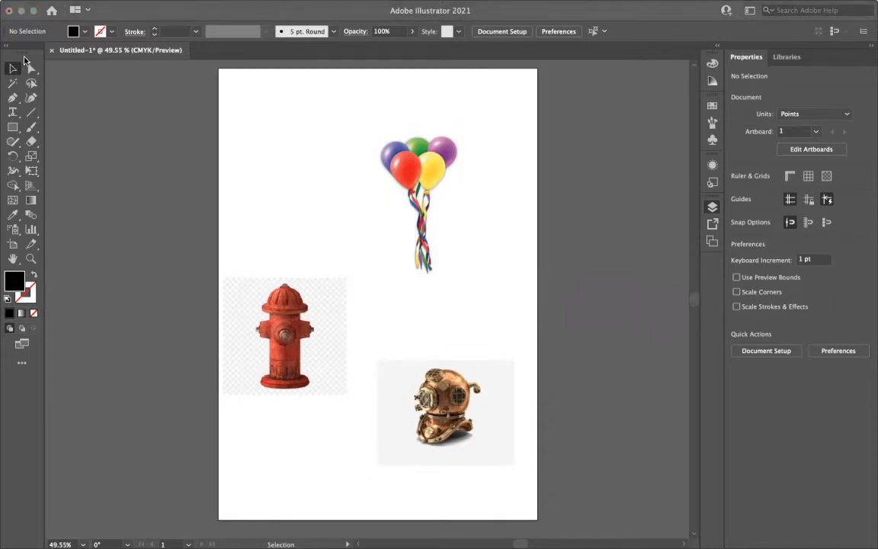
- Release the contents of Layer 3 to separate sublayers using Release to Layers (Sequence)
click(716, 209)
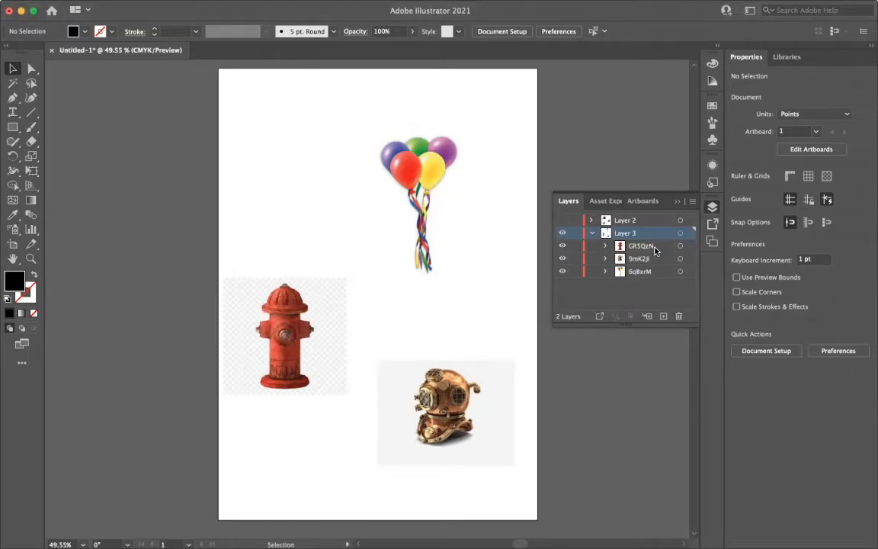
click(692, 202)
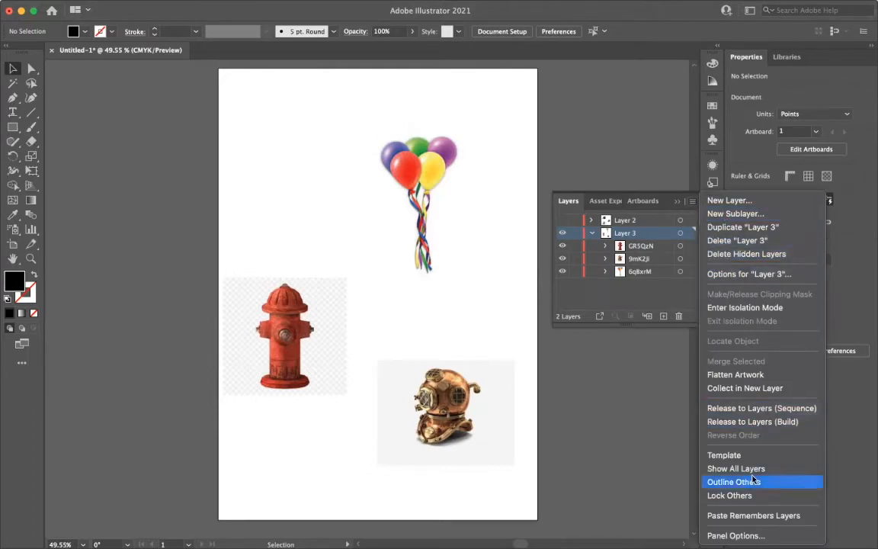
click(763, 410)
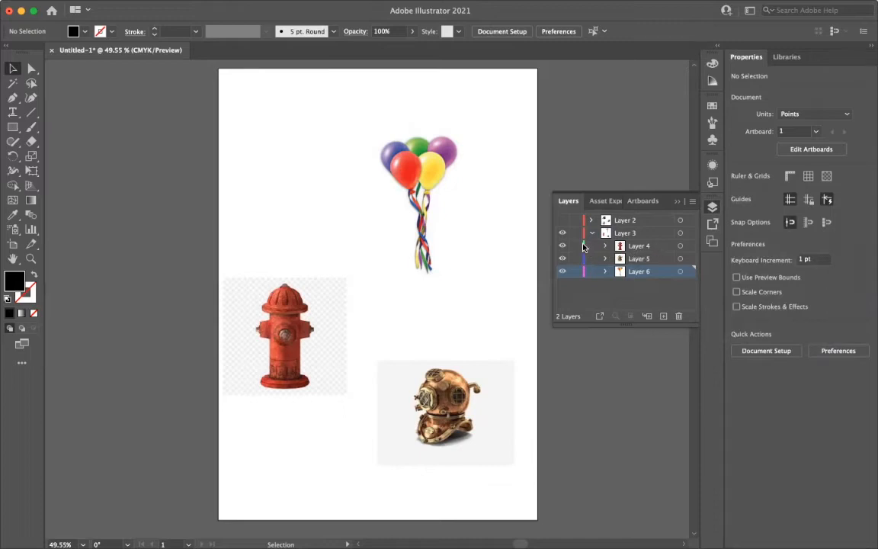
- Set the layer color of the hydrant's sublayer, Layer 4, to Orange
click(645, 250)
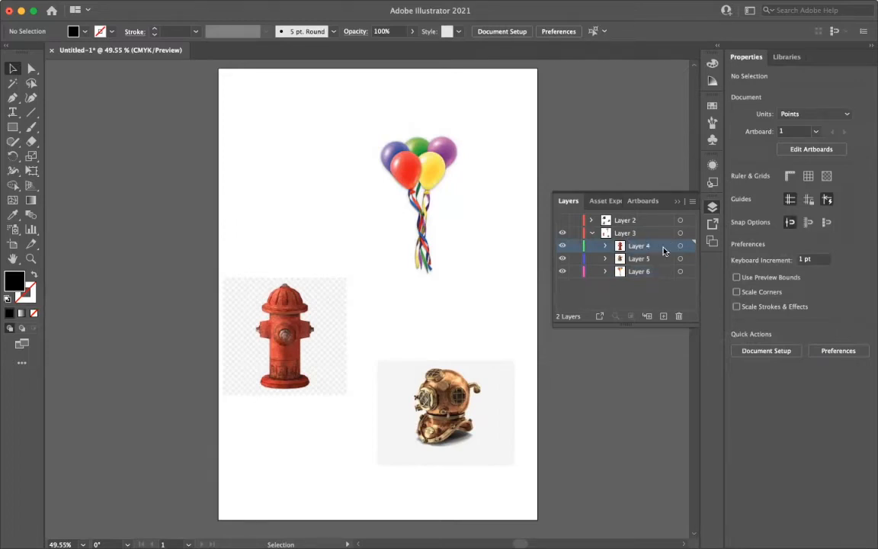
double_click(670, 245)
drag(442, 196, 316, 159)
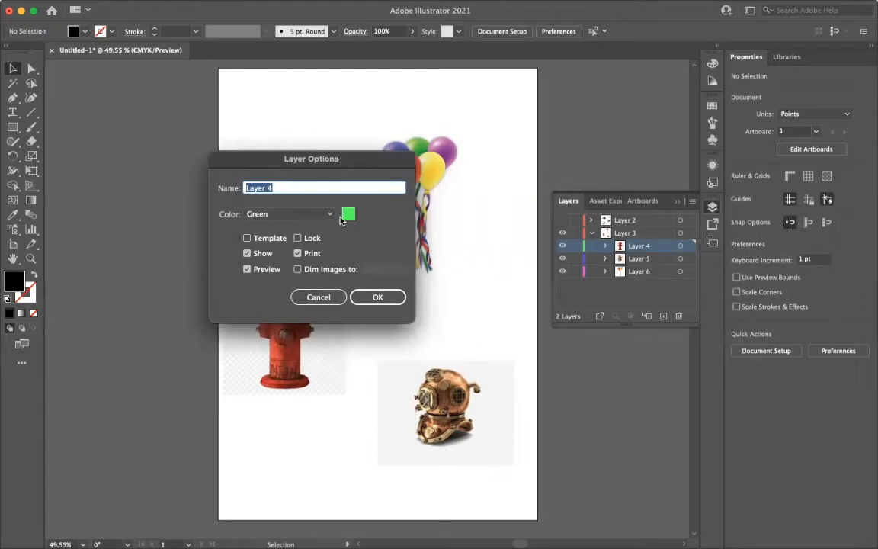
click(299, 213)
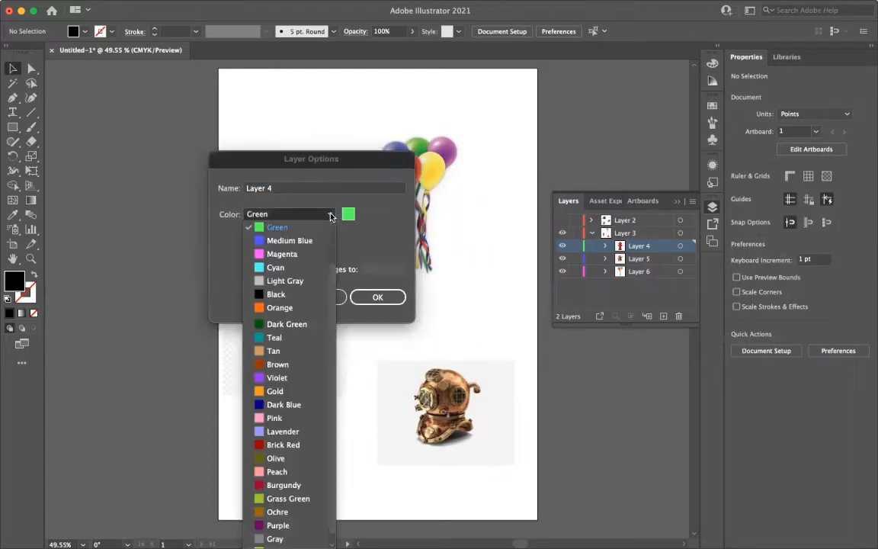
click(276, 308)
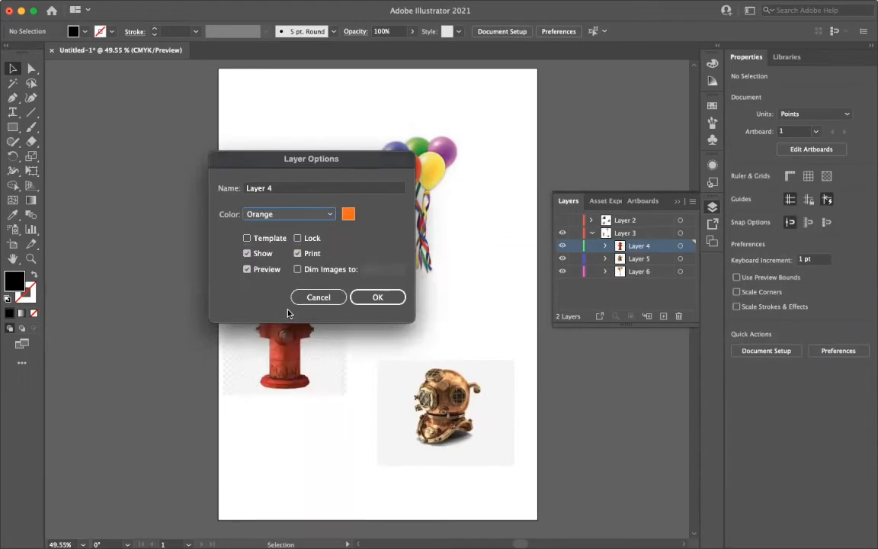
click(377, 296)
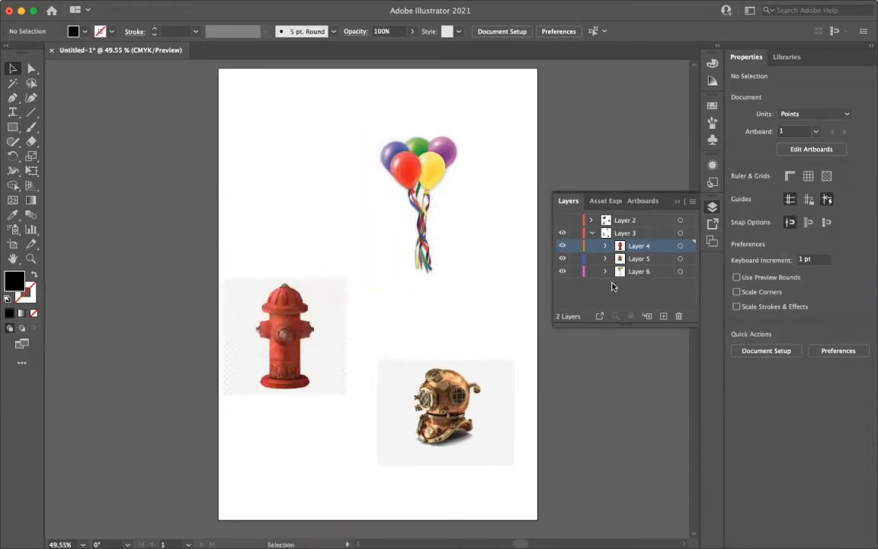
- Resize the hydrant image to about 245 by 198 pt and move it higher on the artboard
click(263, 306)
drag(358, 303, 337, 326)
drag(450, 199, 350, 297)
drag(283, 358, 304, 273)
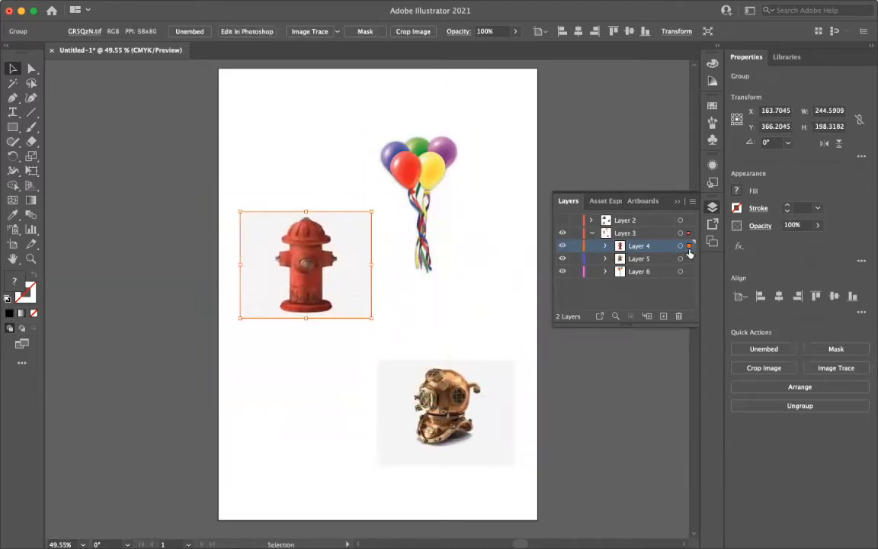
- Try out the Lock and Print settings in the layer options of the hydrant's Layer 4
double_click(583, 246)
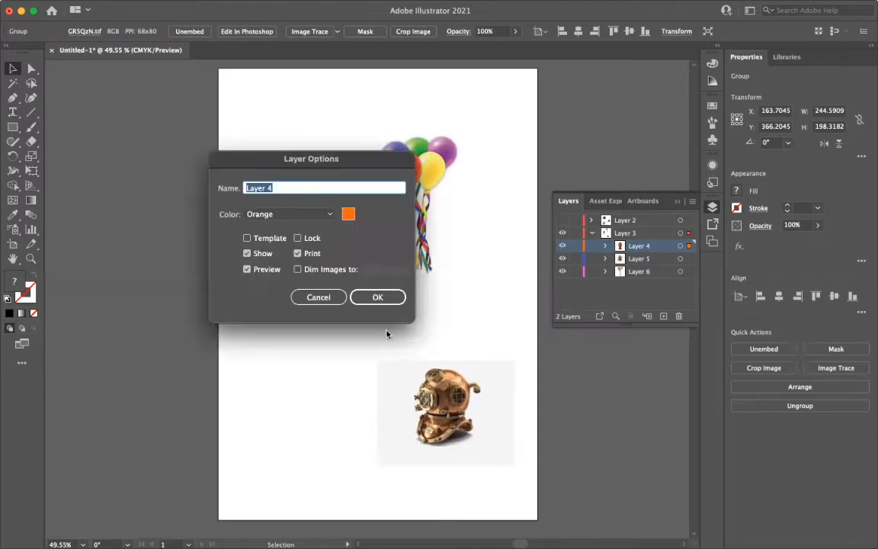
click(297, 238)
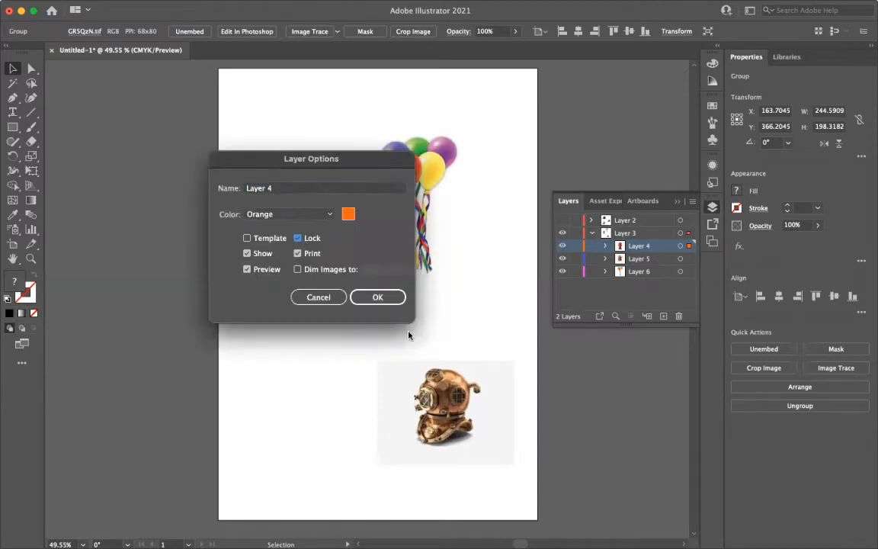
drag(341, 162, 584, 271)
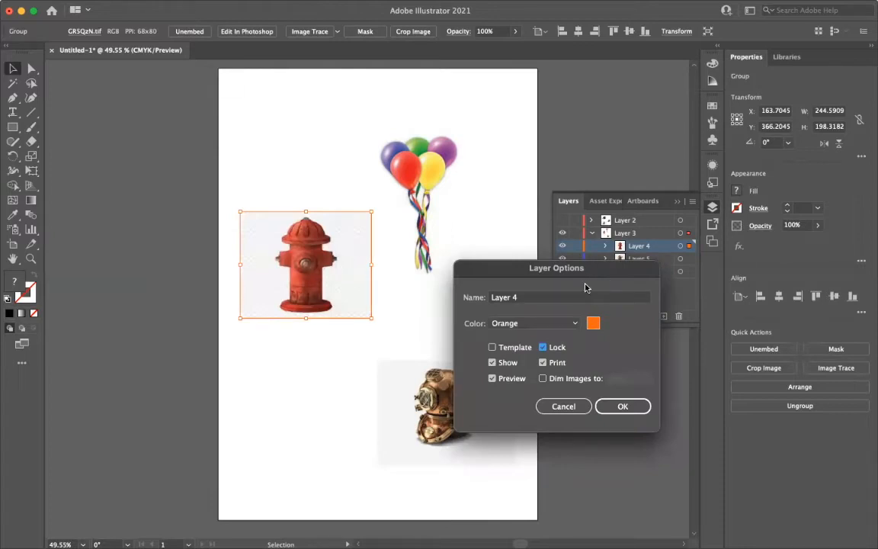
drag(585, 275, 449, 196)
click(412, 284)
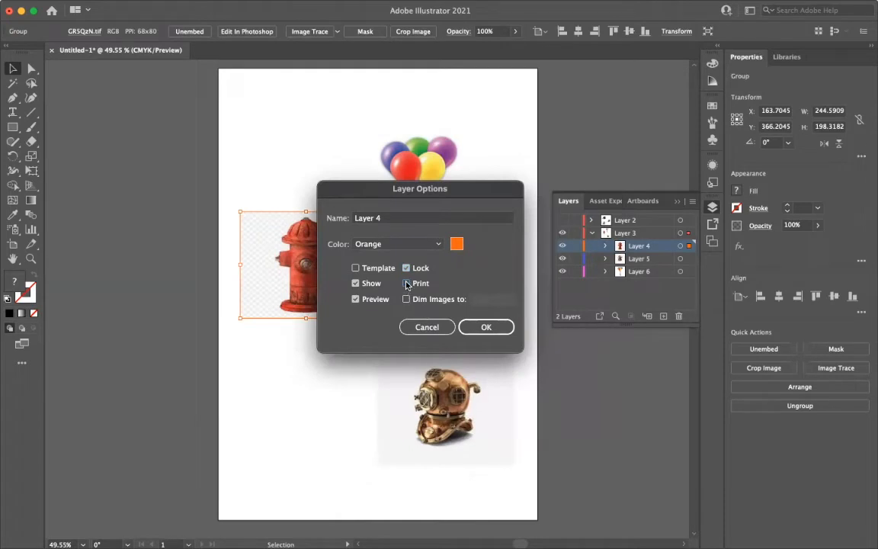
click(410, 283)
click(409, 283)
- Hide the hydrant's Layer 4 by turning off its Show option, and make the layer visible again
click(355, 284)
click(355, 285)
mouse_move(394, 190)
mouse_down()
mouse_move(646, 260)
mouse_move(650, 295)
mouse_move(668, 295)
mouse_move(383, 202)
mouse_up()
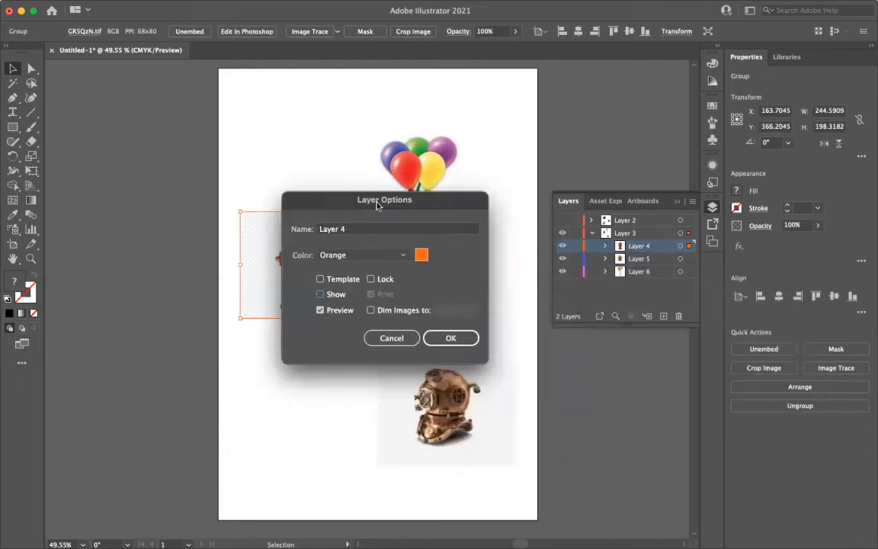
click(462, 341)
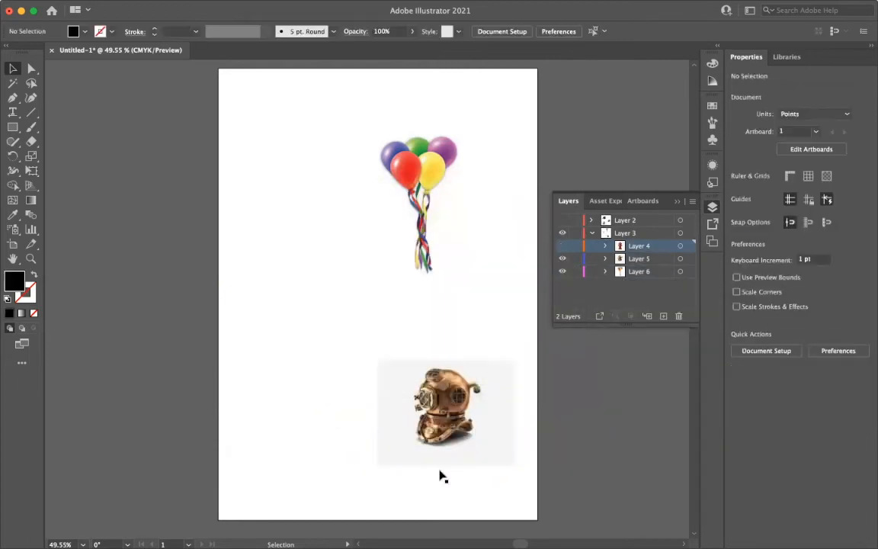
click(562, 249)
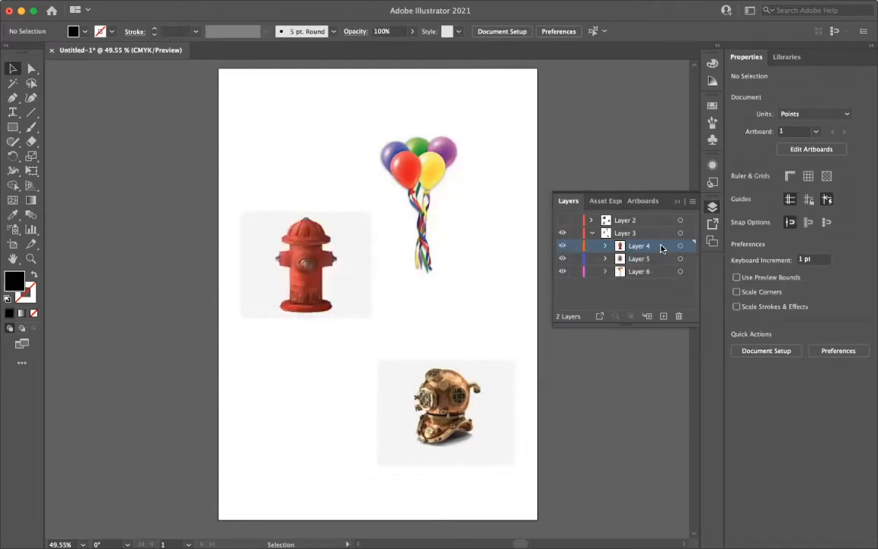
- Dim the images on the hydrant's Layer 4 to 50% and shift the dimmed hydrant slightly
double_click(662, 246)
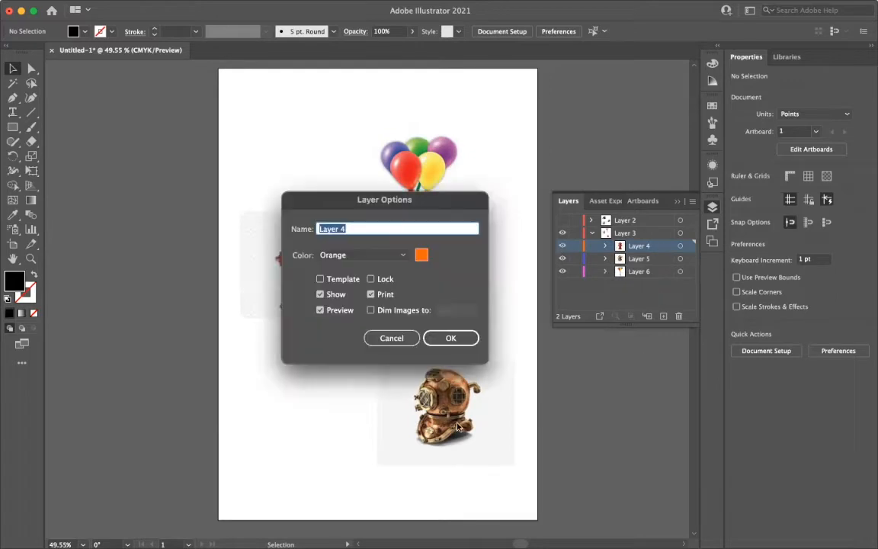
click(372, 310)
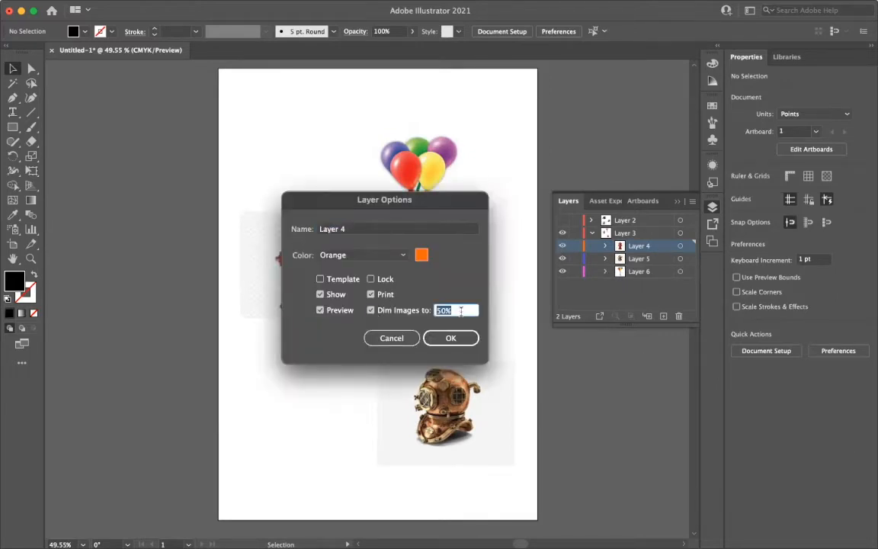
click(446, 340)
click(454, 340)
drag(284, 277, 278, 248)
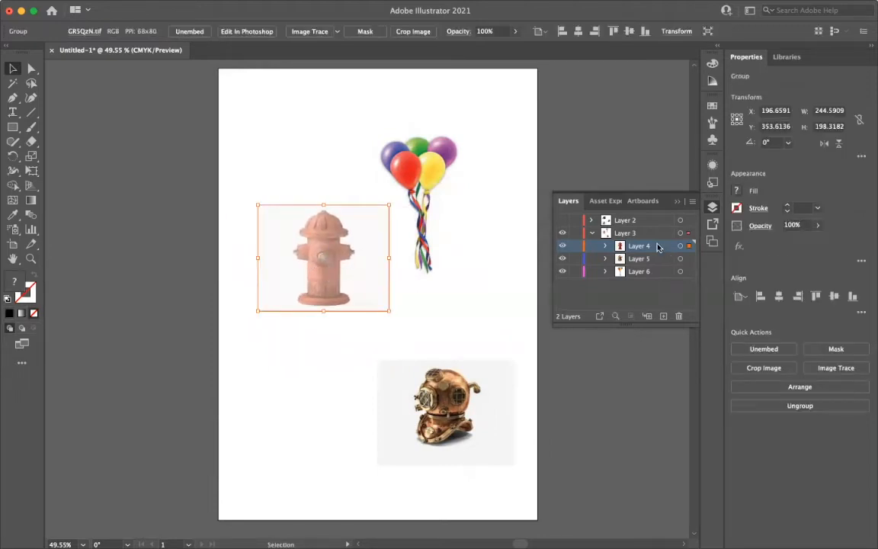
- Turn off both the Dim Images and Preview options for the hydrant's Layer 4
double_click(659, 248)
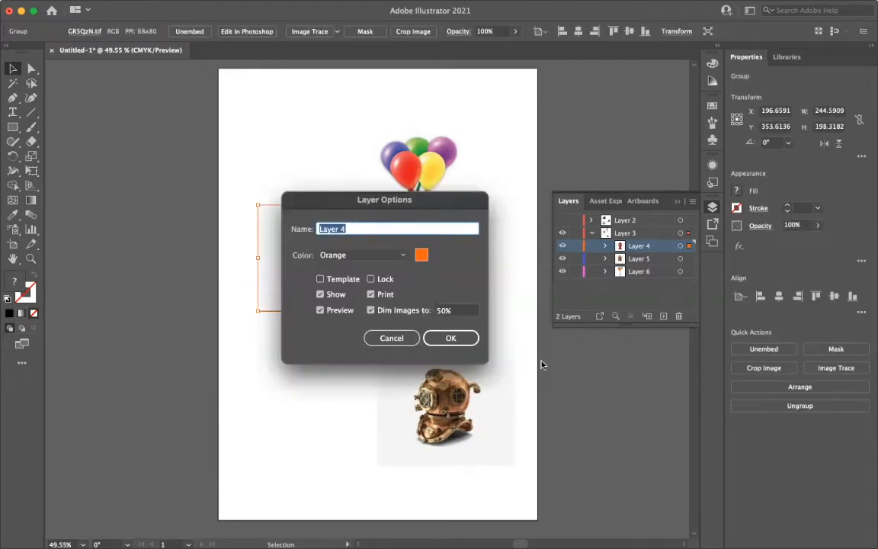
click(372, 311)
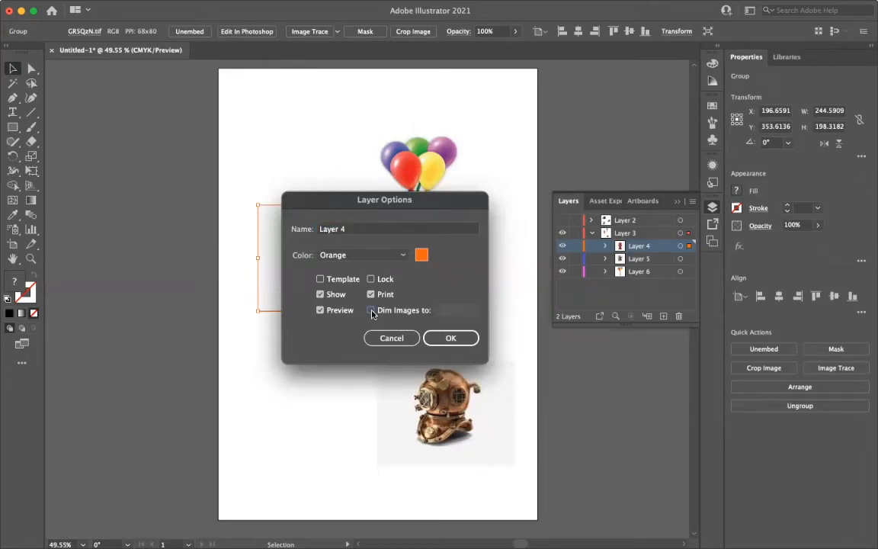
click(324, 311)
click(451, 338)
- Move the hydrant's outline and reshape it to about 110 by 233 pt, and select the balloons
drag(289, 233, 302, 261)
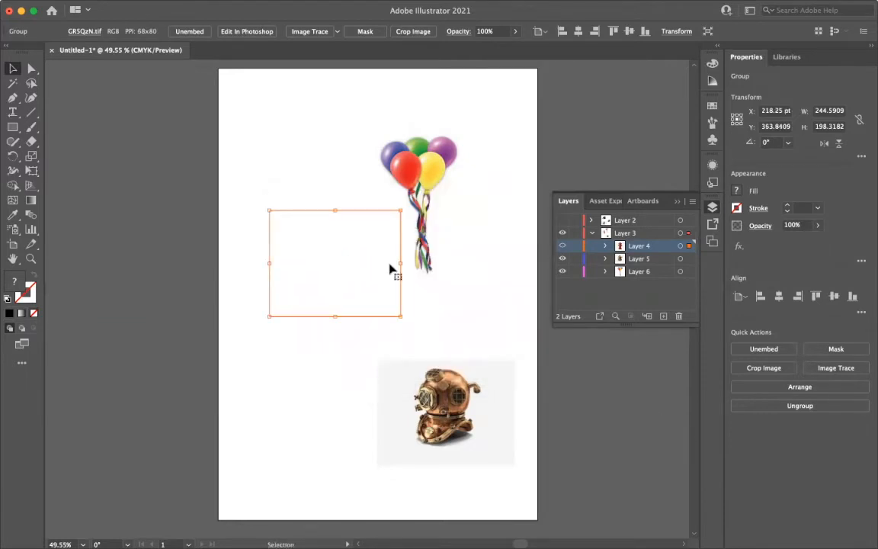
drag(401, 212, 329, 192)
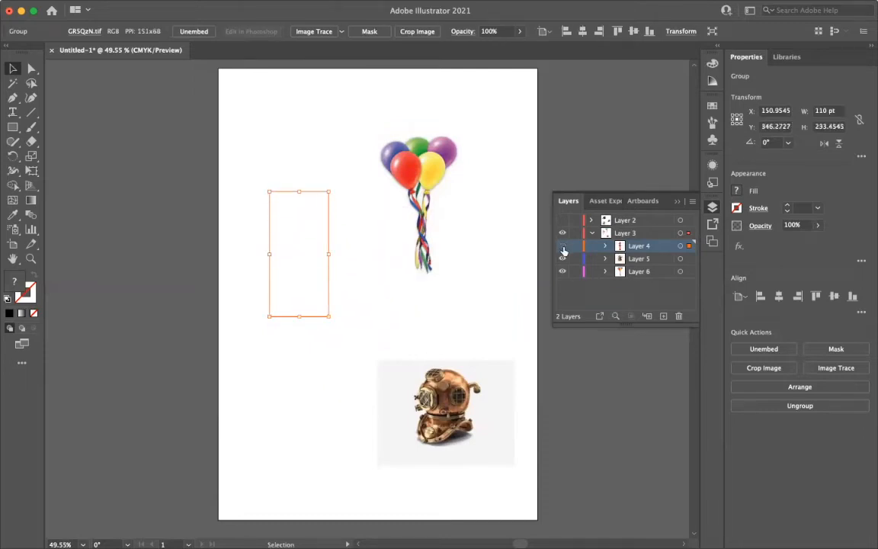
click(463, 275)
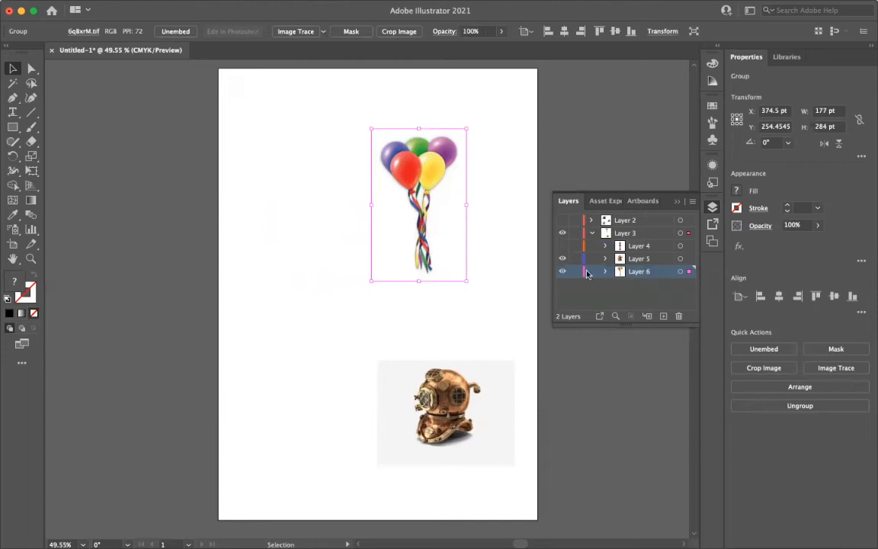
- Turn on the Show and Preview options for the hydrant's Layer 4
double_click(657, 245)
click(321, 294)
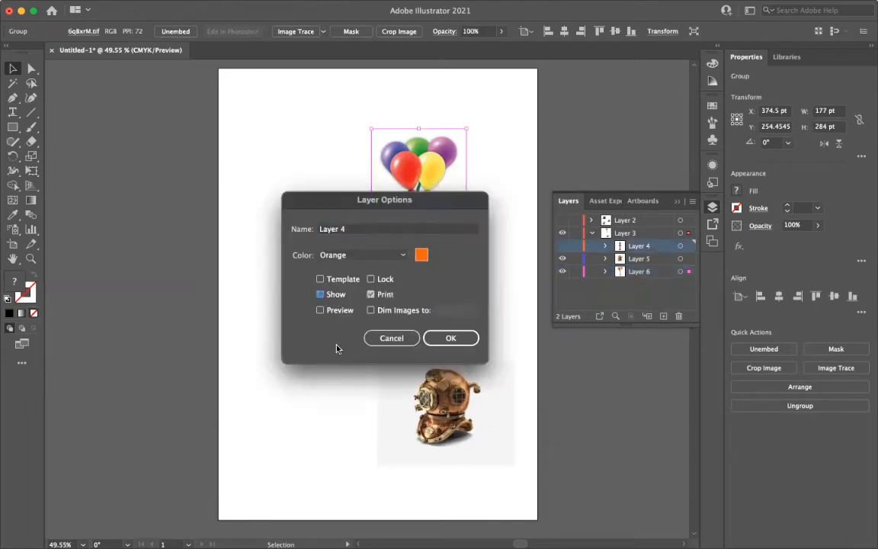
click(451, 338)
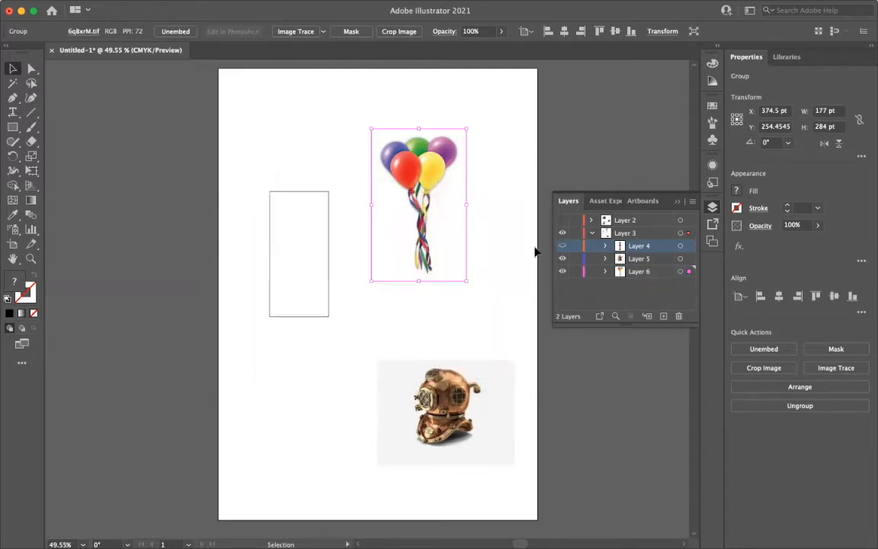
double_click(663, 247)
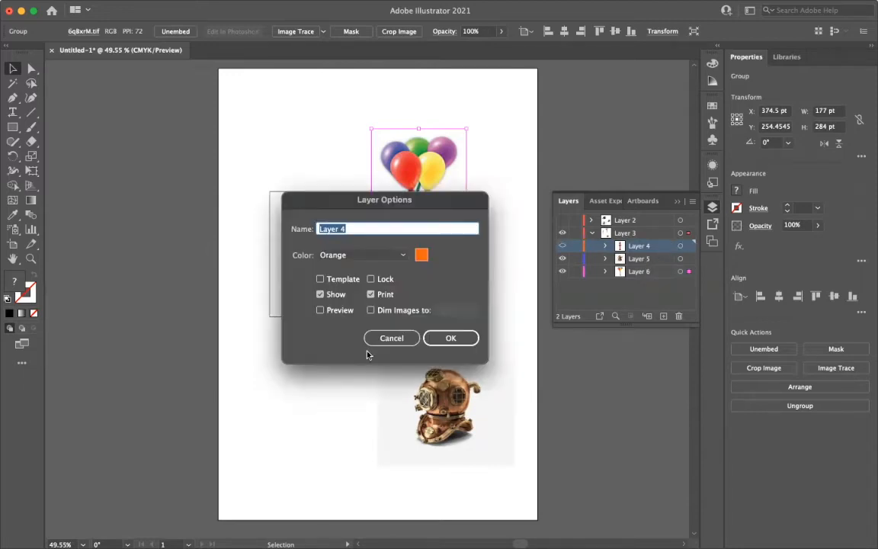
click(321, 310)
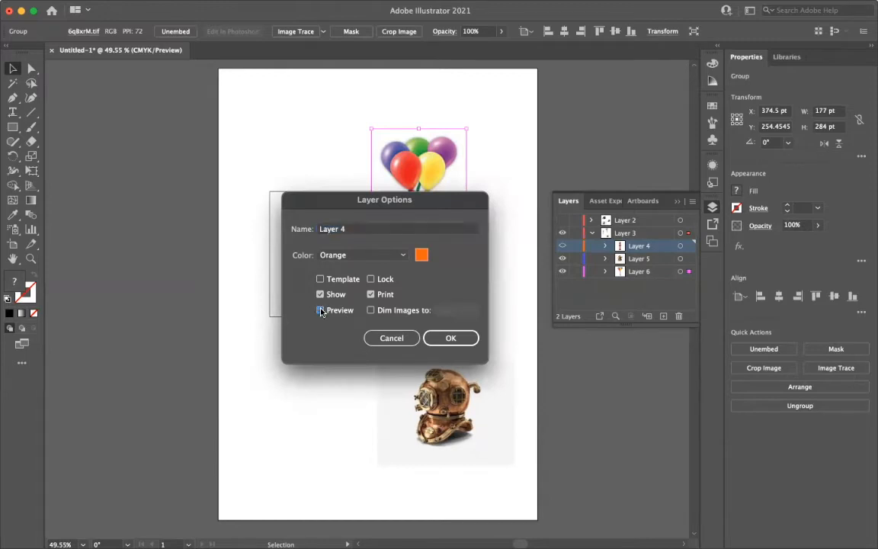
click(448, 337)
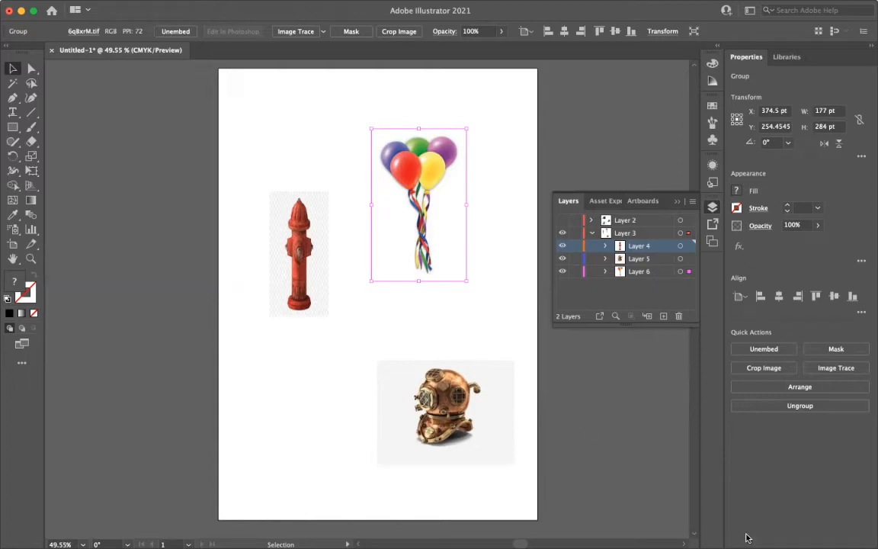
- Lock and hide Layer 3, and toggle the document into Outline view and back to Preview
key(super+Tab)
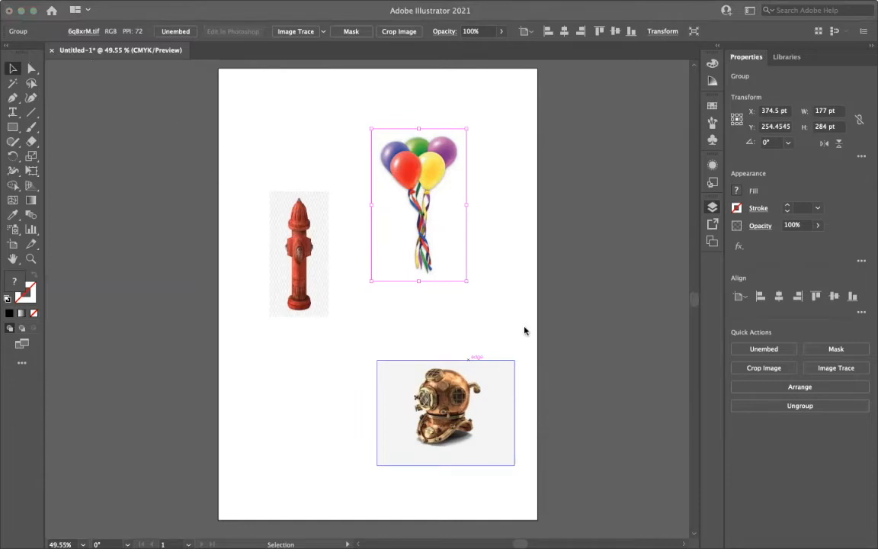
click(712, 208)
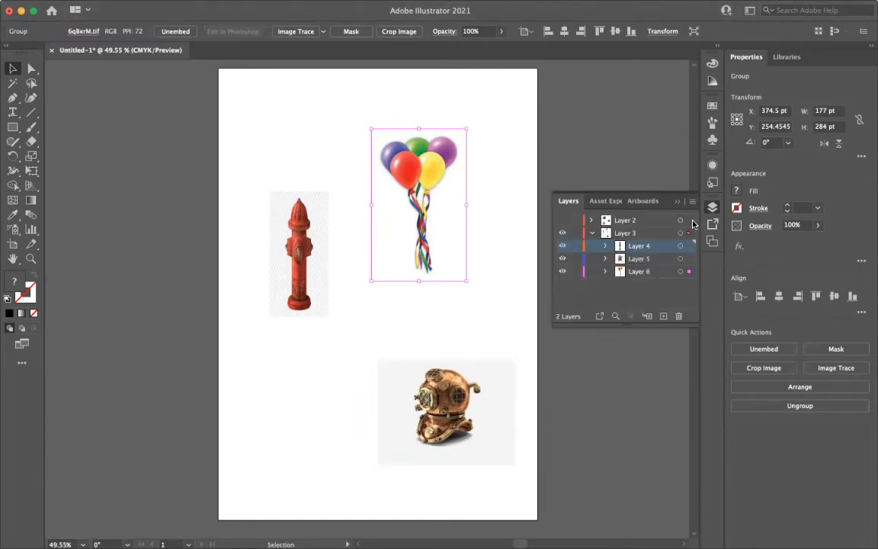
click(576, 233)
key(super+y)
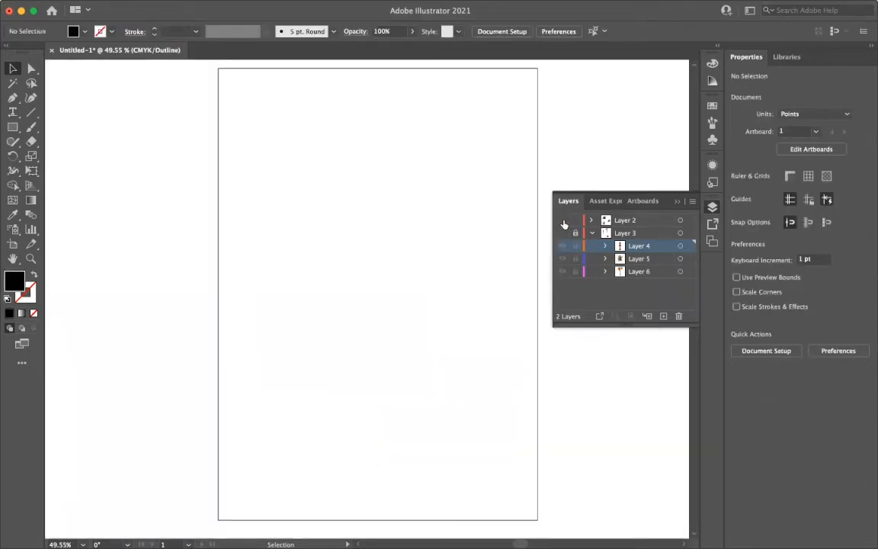
key(super+y)
- List the sublayers of the visible Layer 2, collapse Layer 3, and make Layer 2 the active layer
click(591, 220)
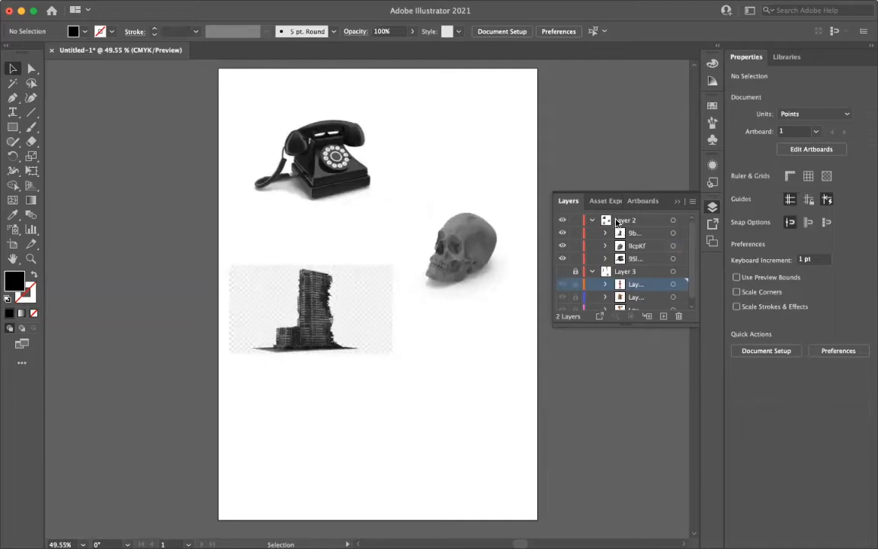
click(591, 272)
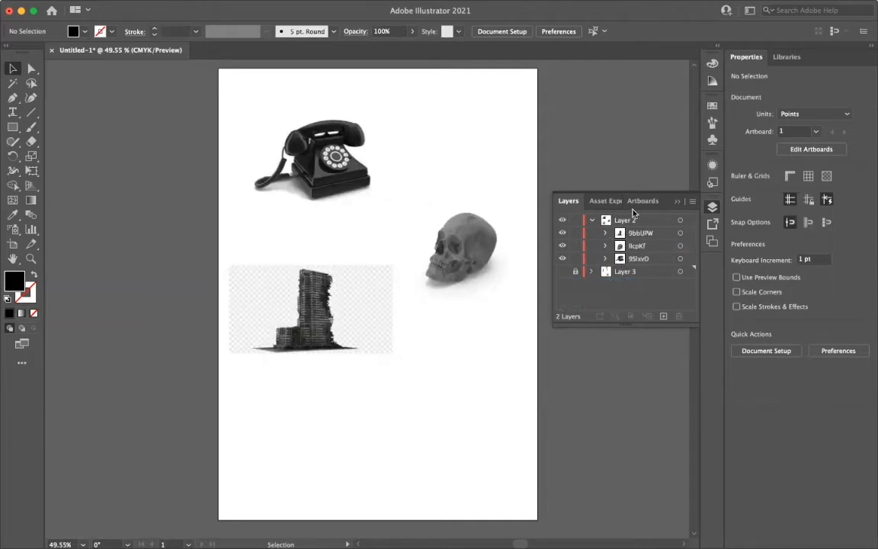
click(649, 222)
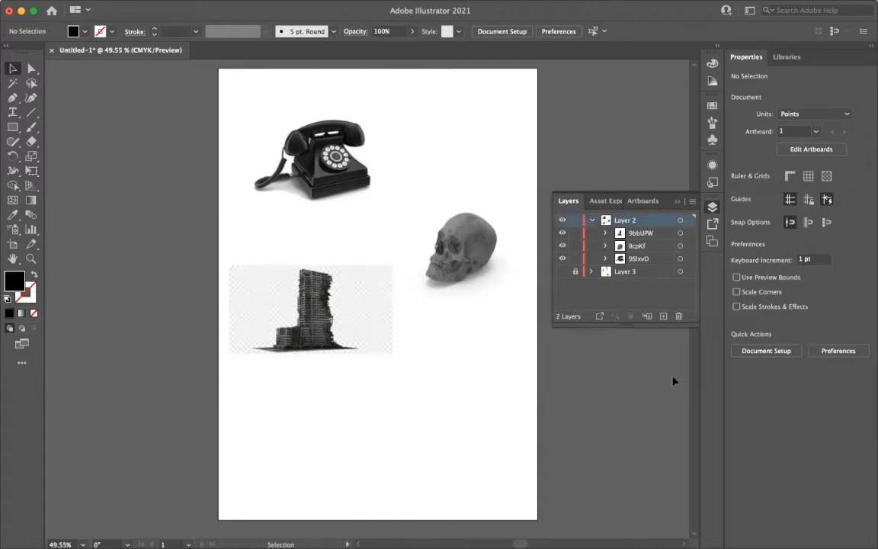
- Release Layer 2's images to separate sublayers in sequence, check the building sublayer's options, and undo the release
click(692, 202)
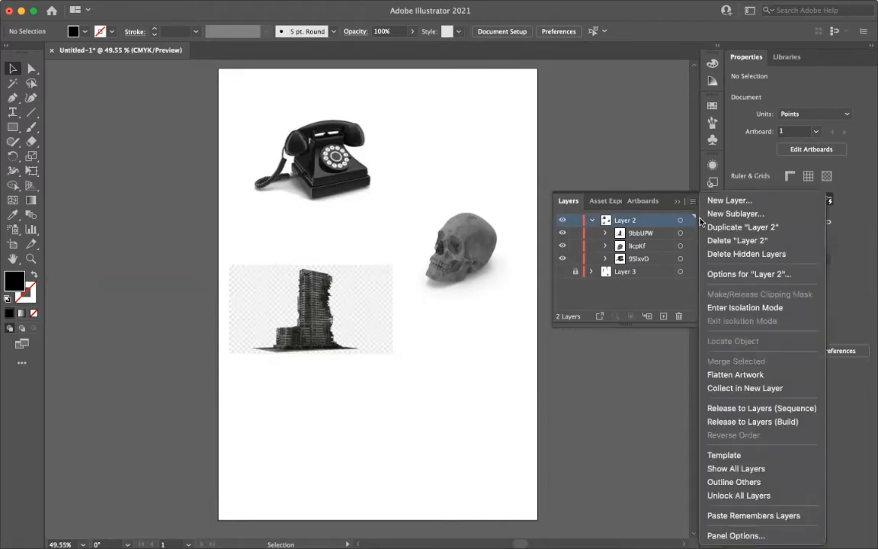
click(757, 408)
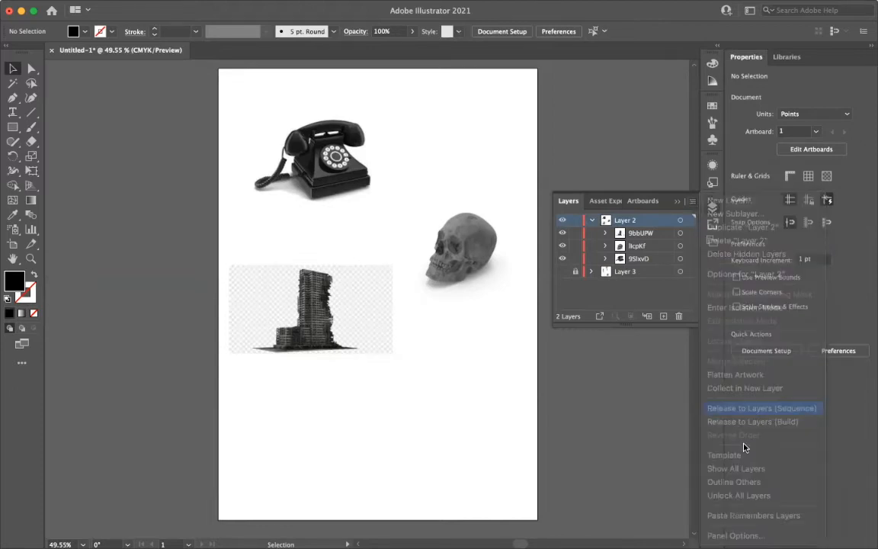
double_click(671, 236)
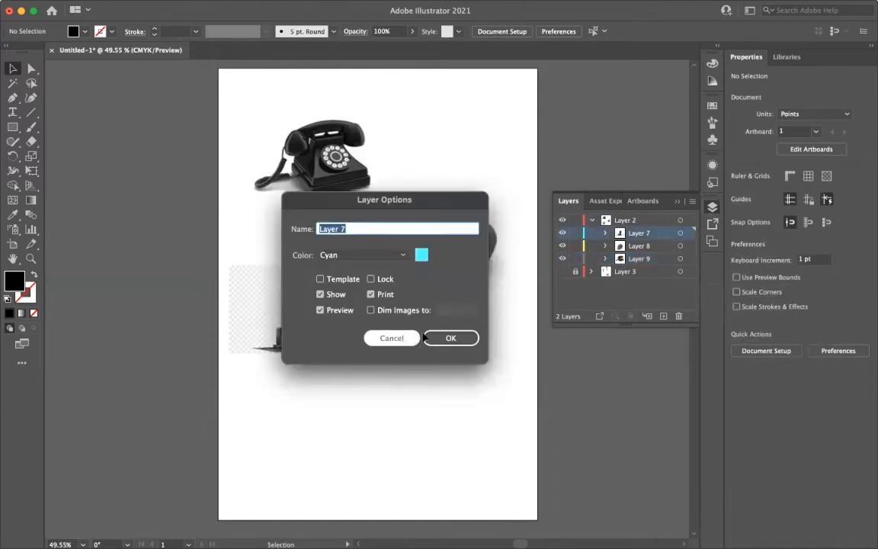
click(429, 337)
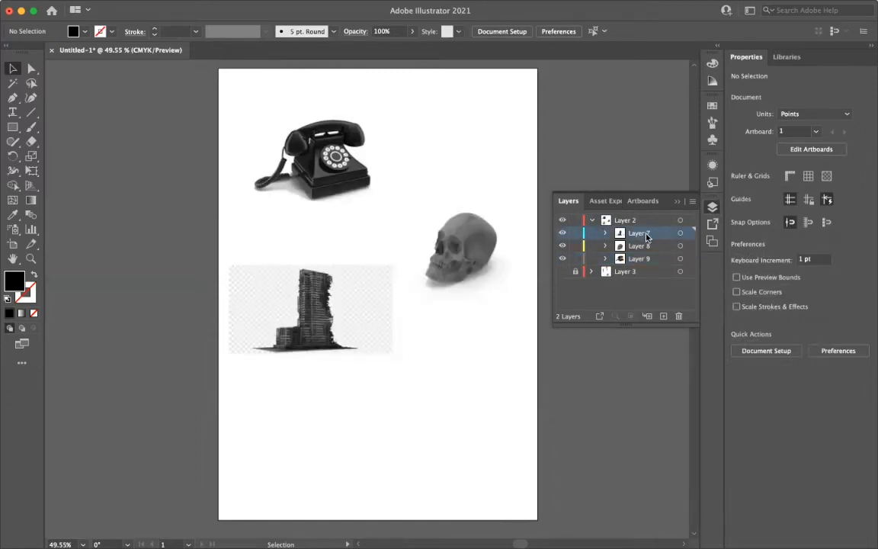
key(super+z)
- Release the building image's group 9bbUPW to layers as a build and expand the nested sublayers
click(692, 201)
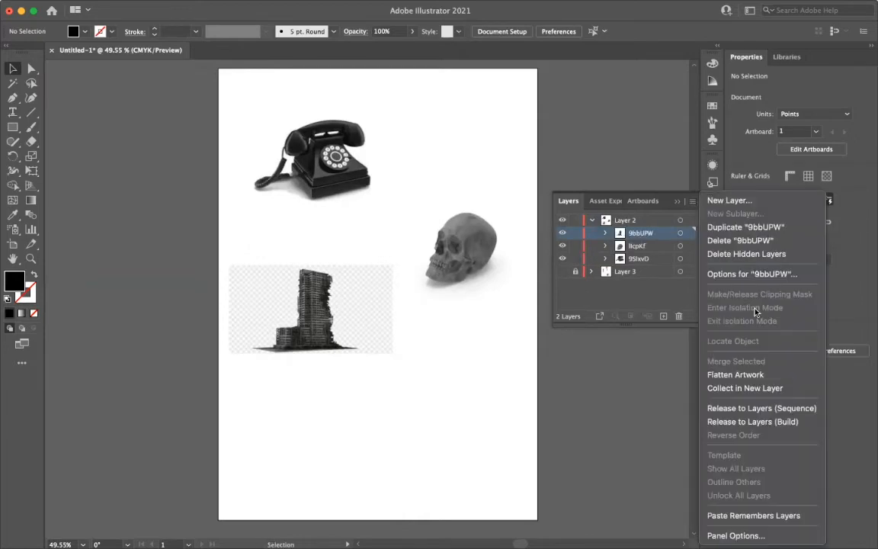
click(786, 430)
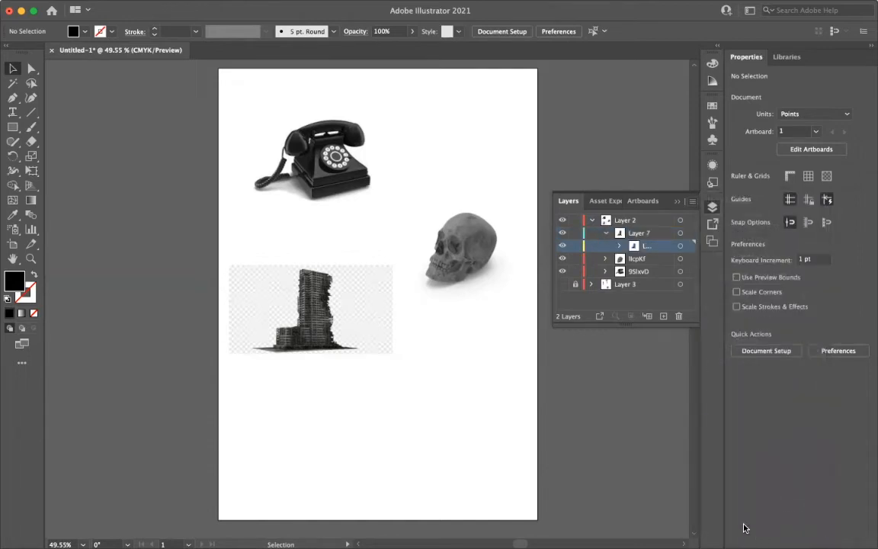
click(606, 233)
click(607, 233)
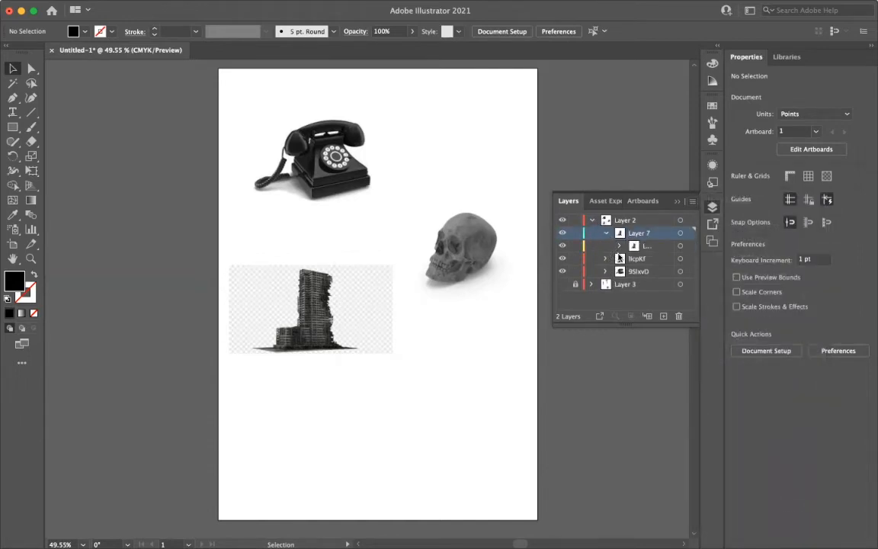
click(620, 246)
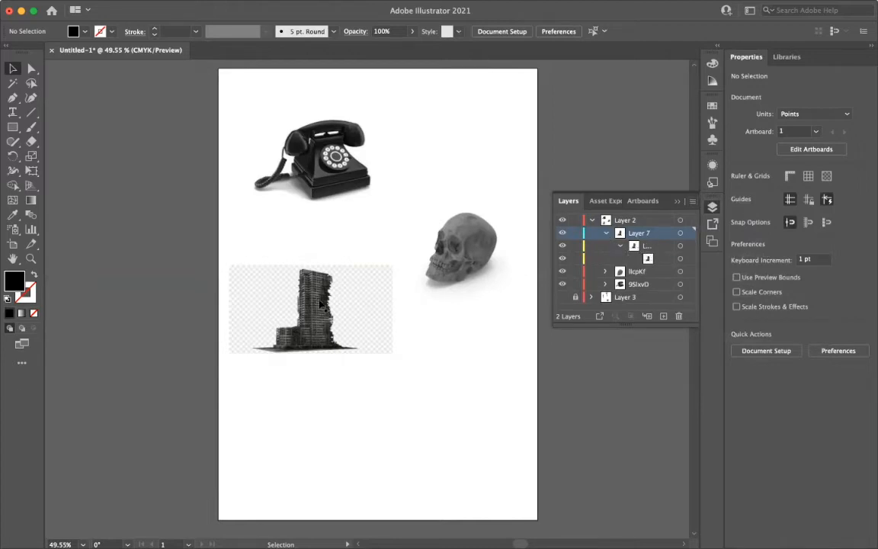
- Select the building image and expand the skull and telephone groups in Layer 2 to compare their contents
click(389, 286)
click(607, 273)
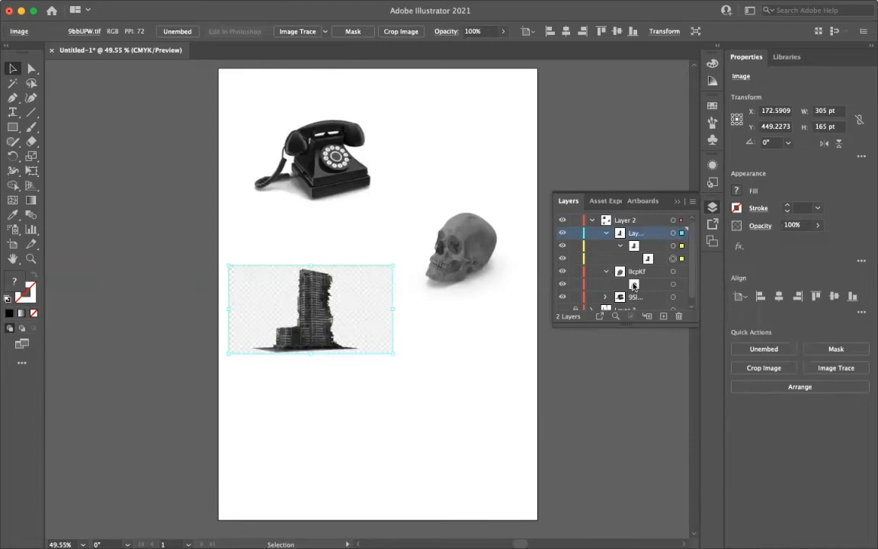
scroll(614, 282, down, 1)
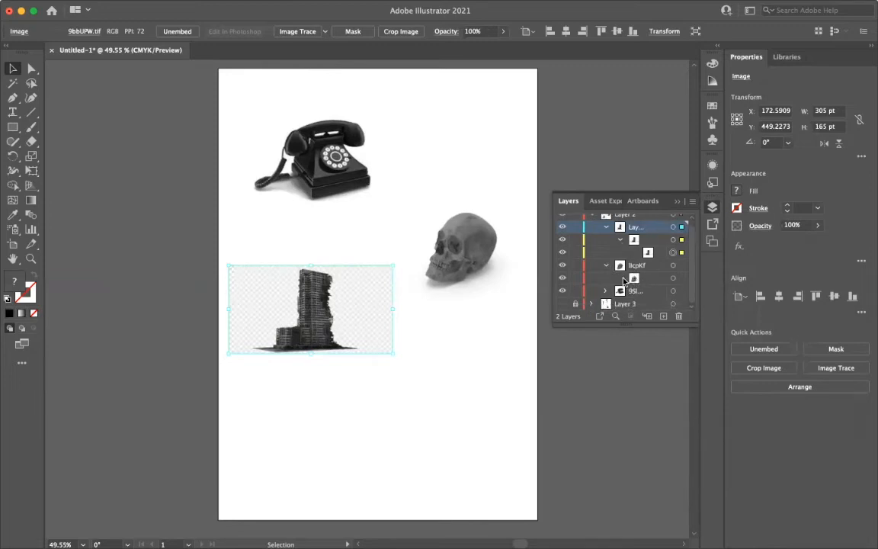
click(605, 290)
scroll(643, 289, down, 1)
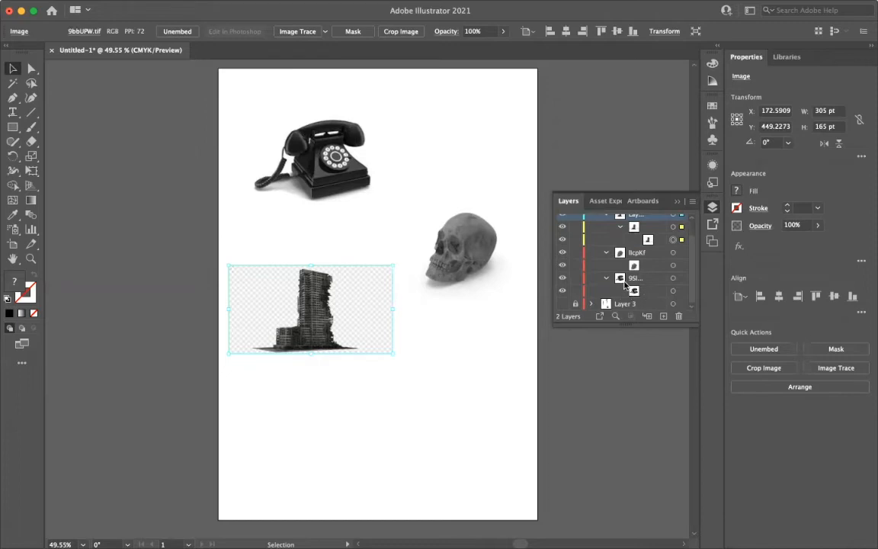
scroll(579, 251, up, 2)
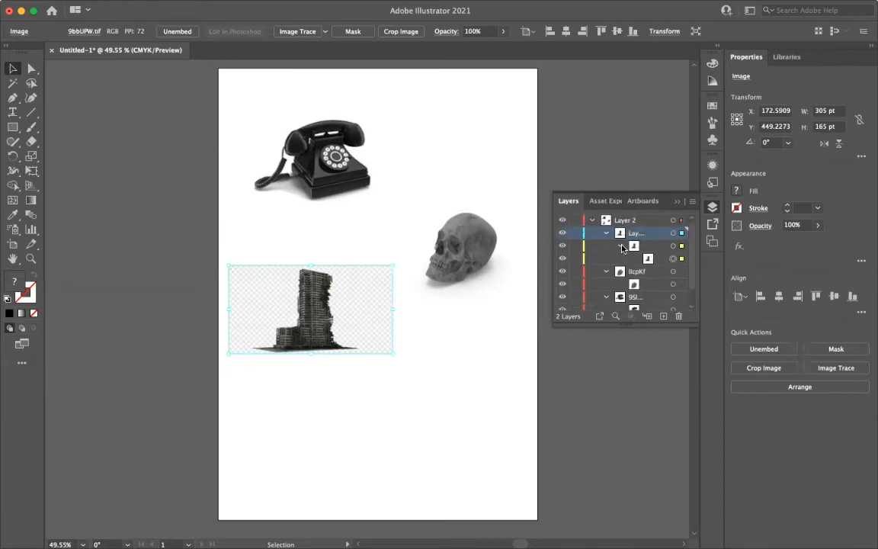
- Hide and show the building's released layer to test its visibility, and hide it again
click(562, 233)
click(563, 232)
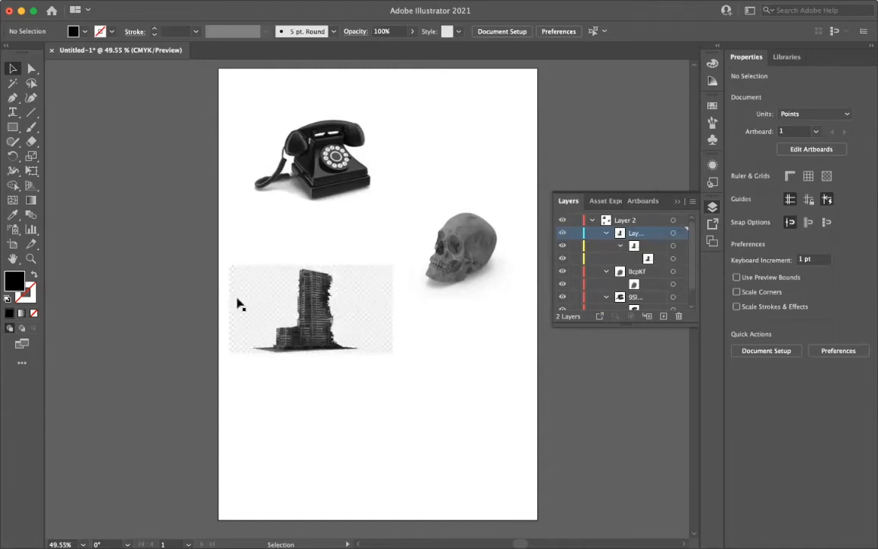
key(super+Tab)
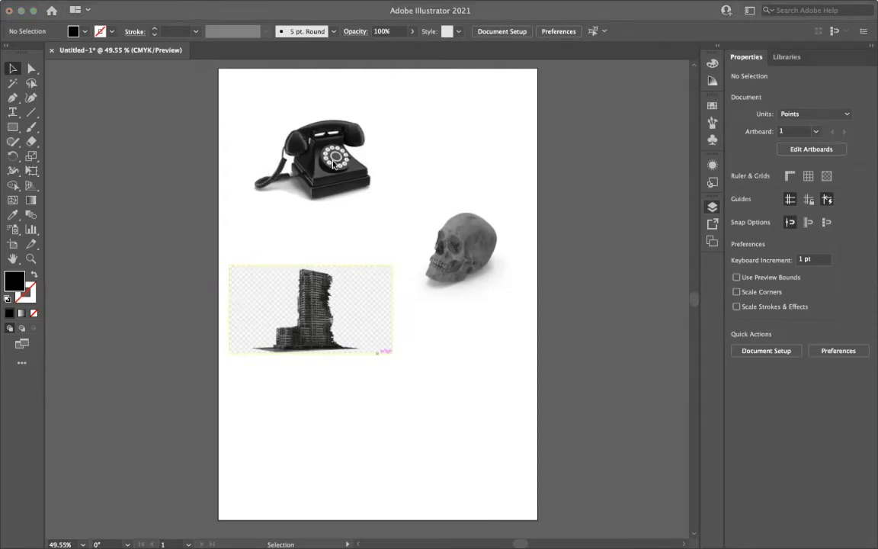
click(492, 192)
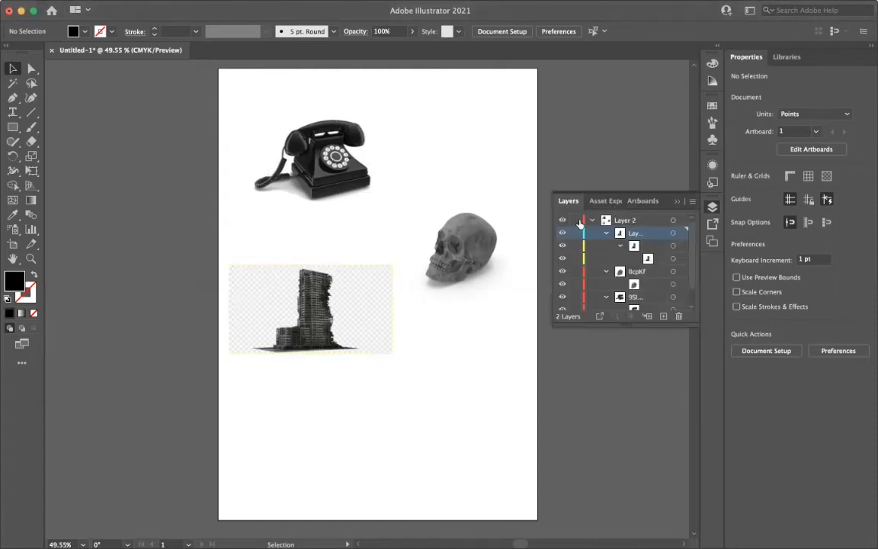
click(562, 246)
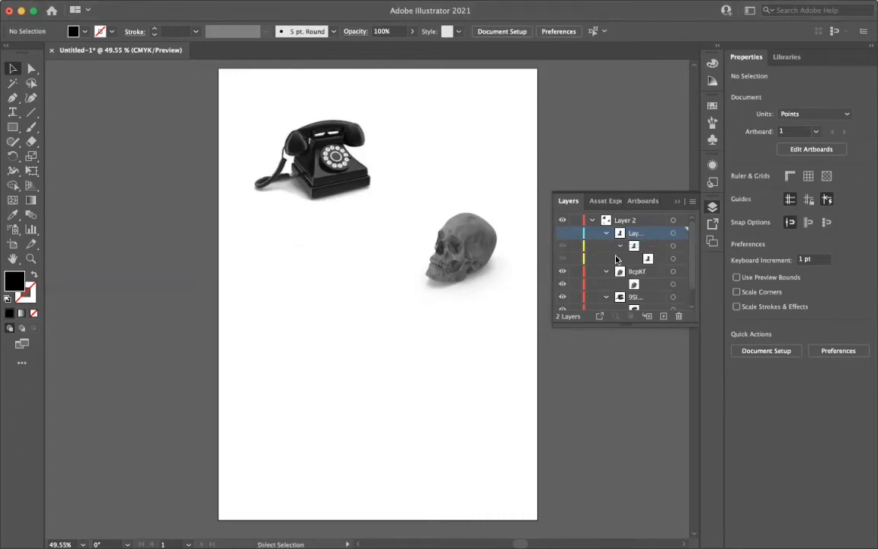
- Undo the visibility change and the building group's release to layers, and toggle the artwork into Outline view and back to Preview
key(super+z)
key(super+z)
key(super+z)
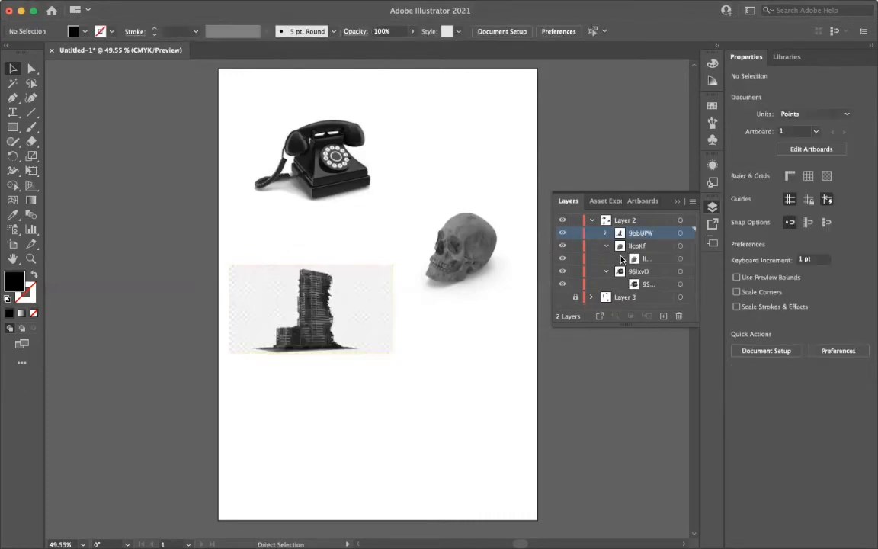
key(super+y)
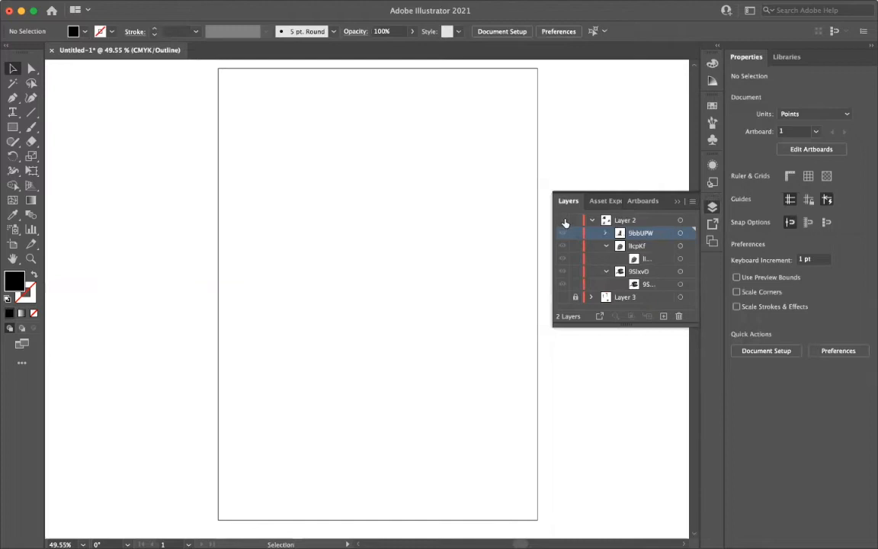
key(super+y)
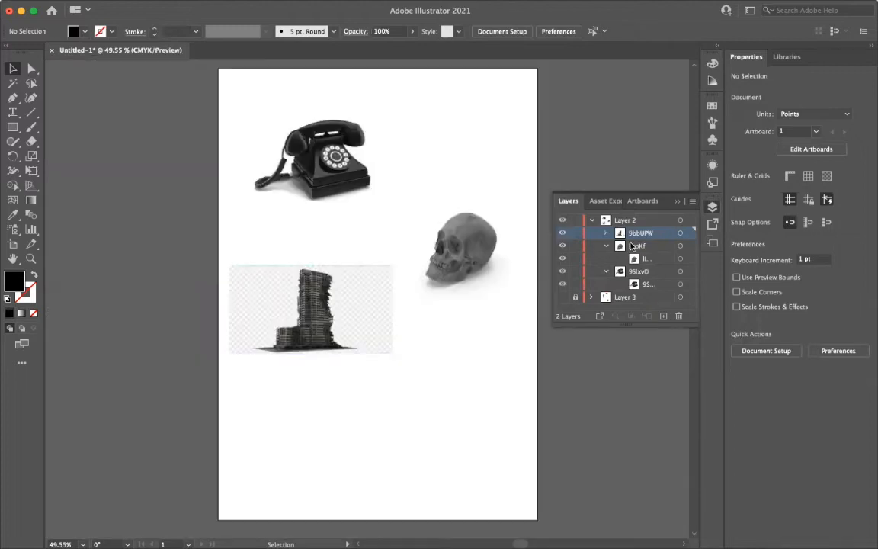
- Collapse Layer 2, examine the sublayers inside Layer 3, and collapse Layer 3
click(591, 221)
click(591, 233)
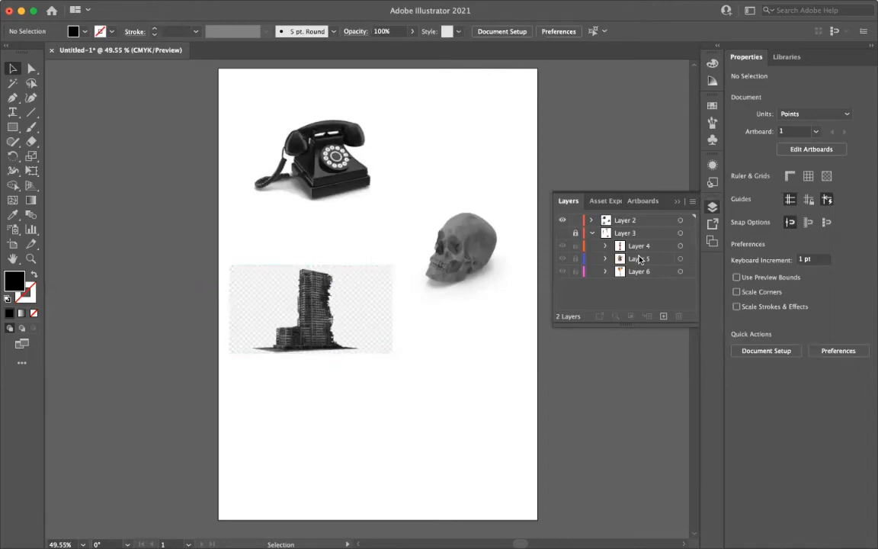
click(591, 233)
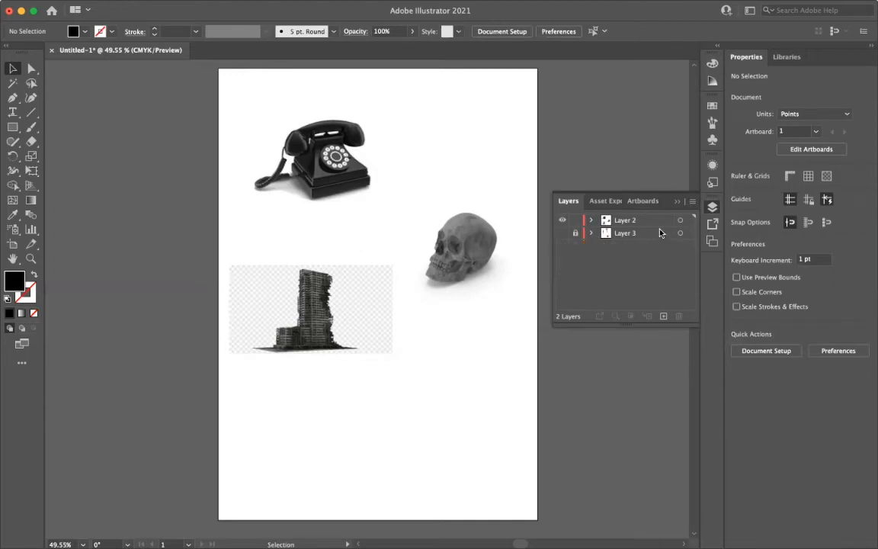
- Flatten Layer 2 and the hidden Layer 3 together without discarding the hidden art, and expand the flattened layer
key(super)
super+click(658, 235)
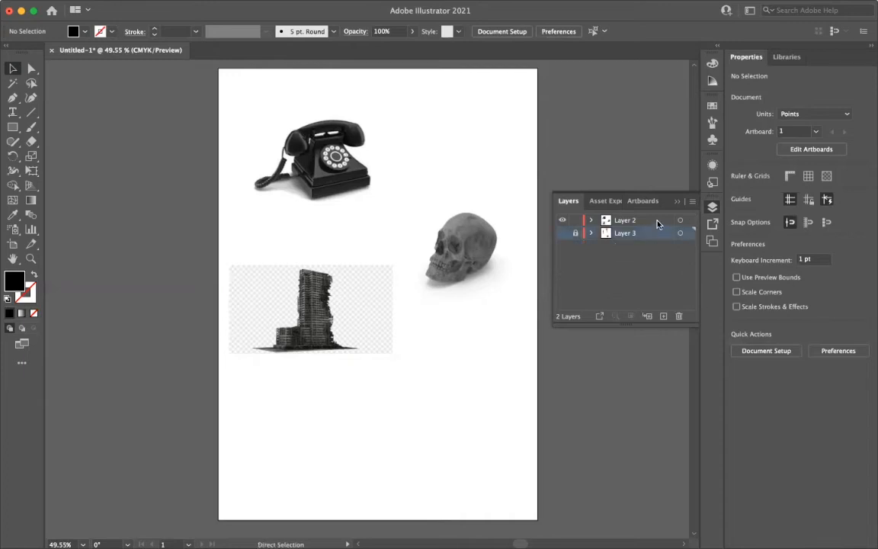
click(692, 200)
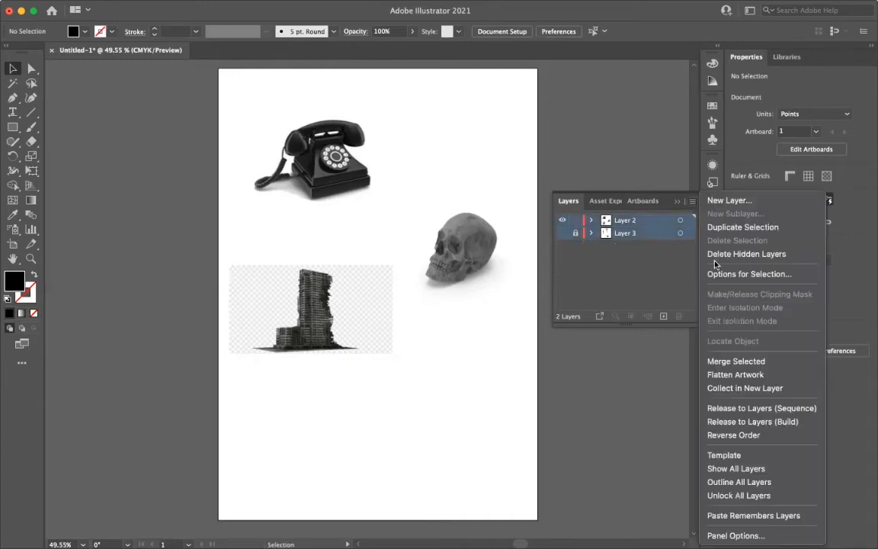
click(745, 376)
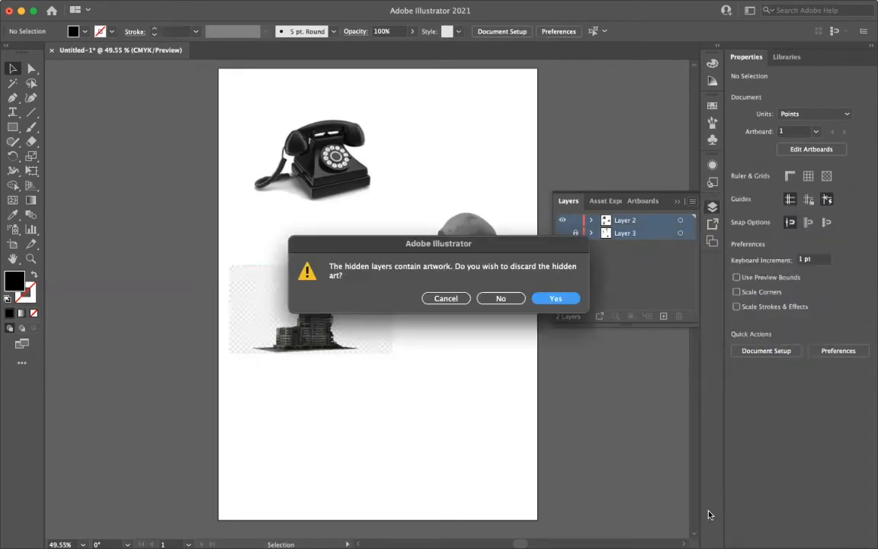
click(492, 299)
click(592, 219)
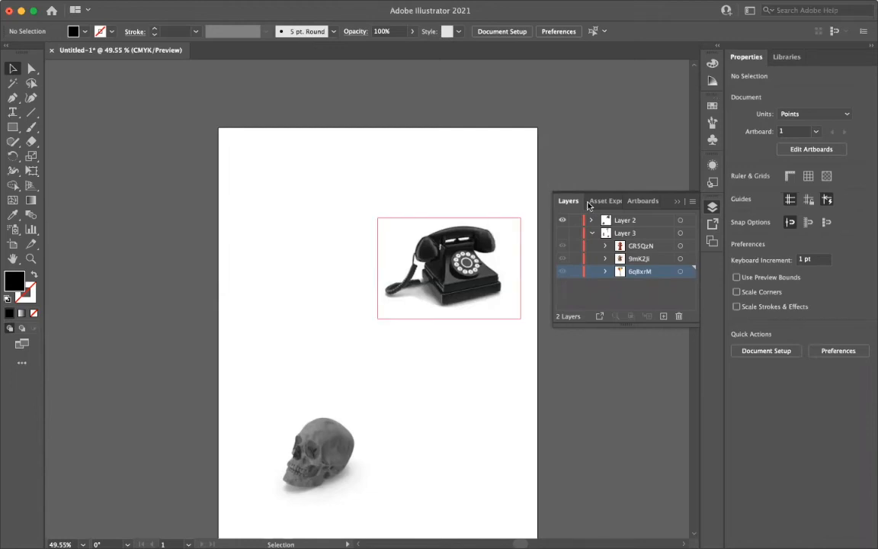
- Make Layer 2 the active layer, collapse Layer 3, and show Layer 3's artwork
click(629, 220)
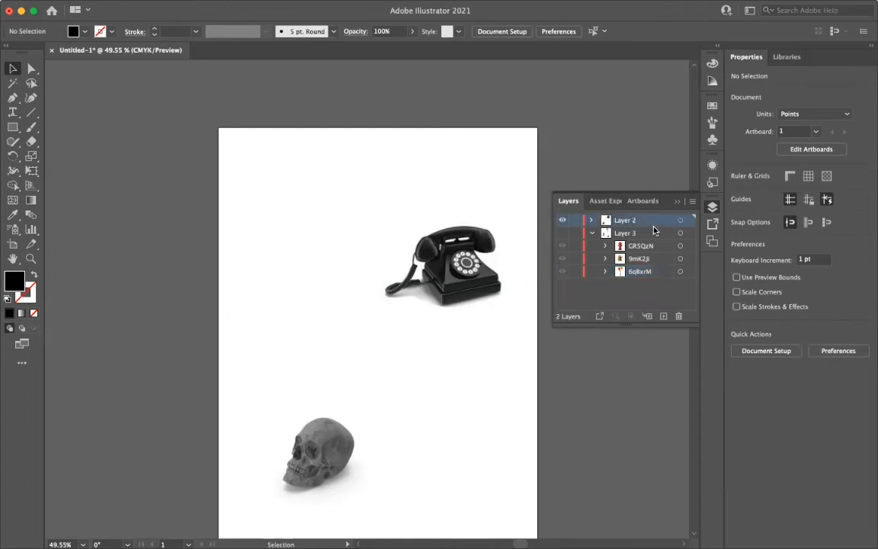
click(592, 232)
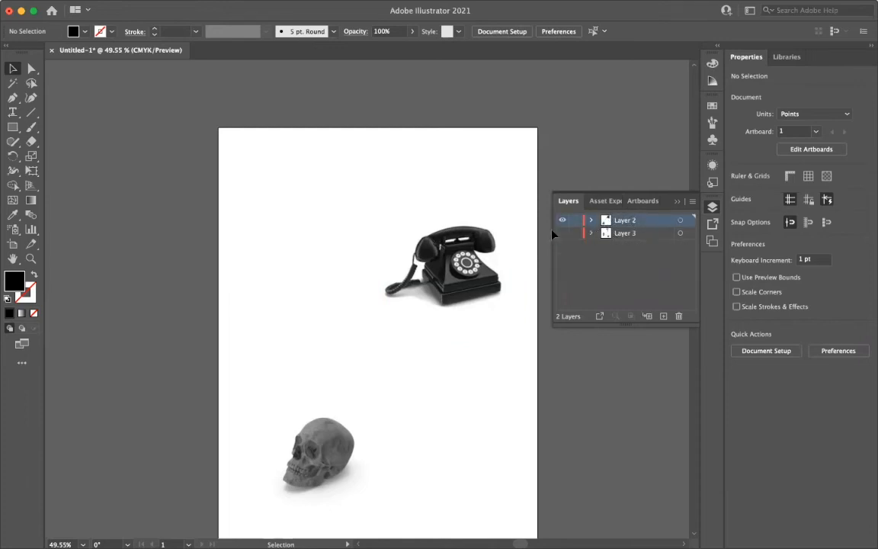
click(562, 232)
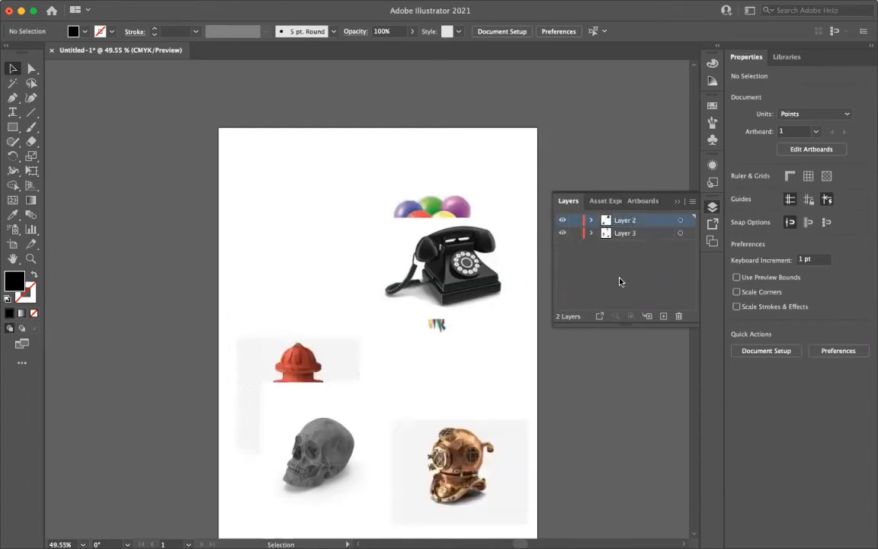
- Flatten the visible Layers 2 and 3 into one layer, examine its contents, and undo the flattening
super+click(652, 234)
click(692, 200)
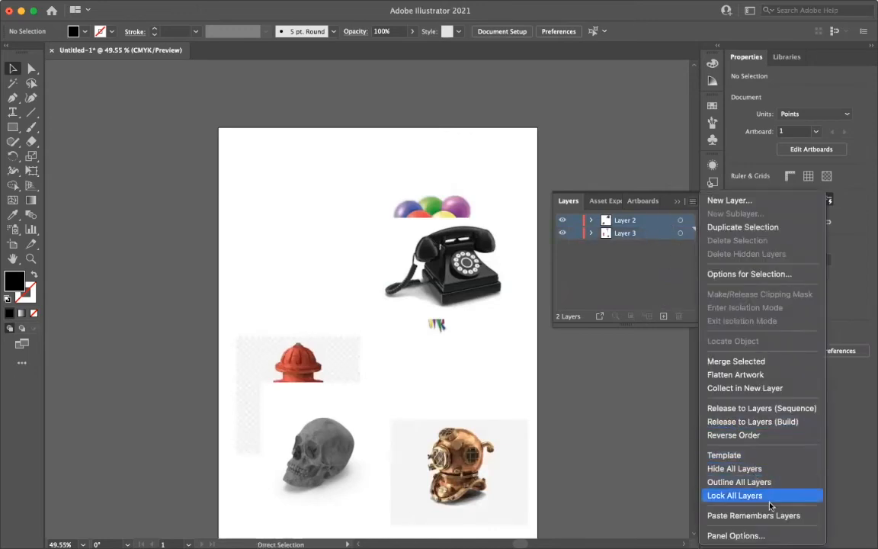
click(760, 375)
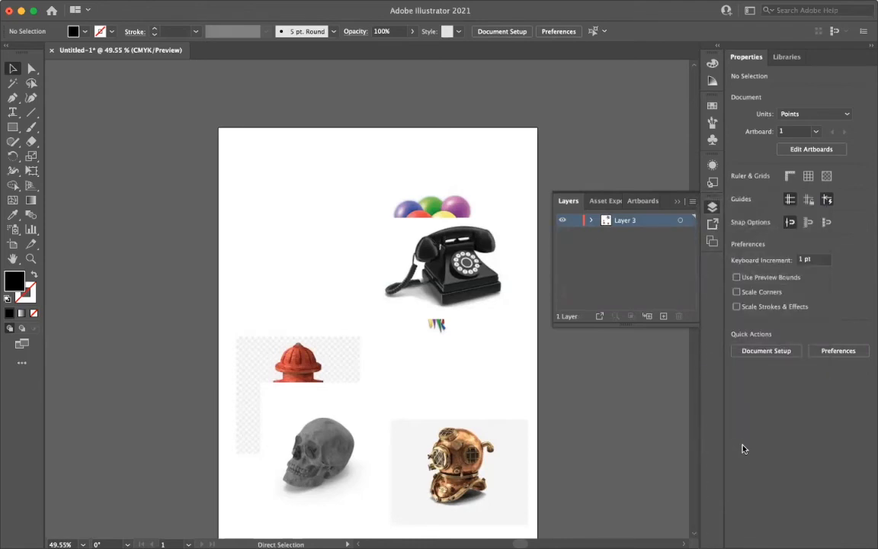
click(591, 220)
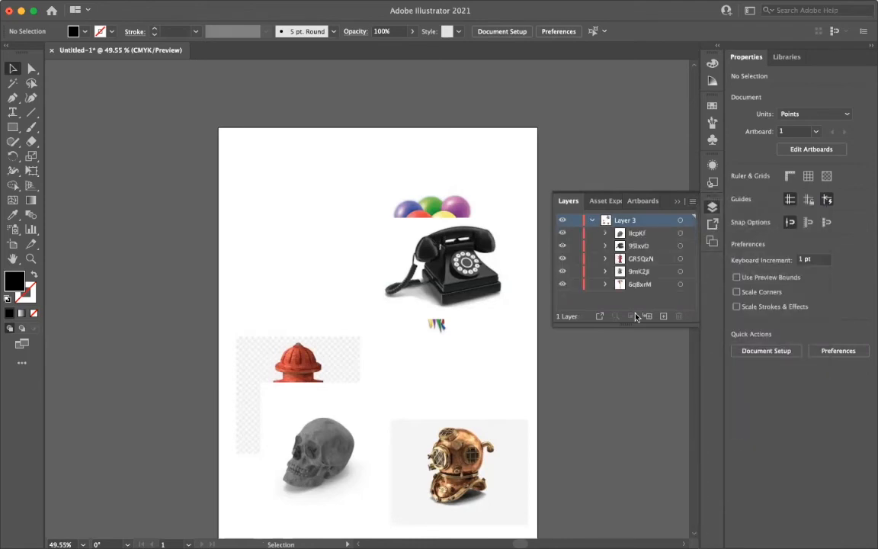
click(593, 221)
key(super+z)
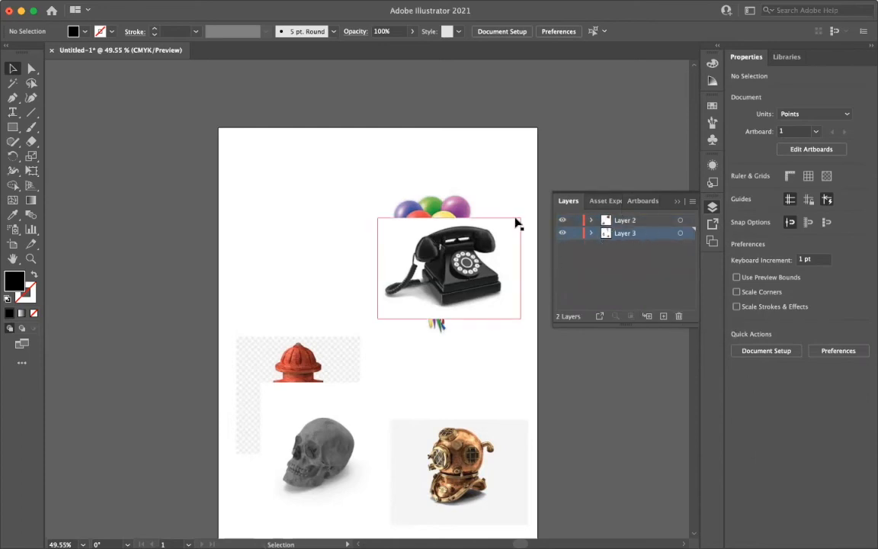
- Expand Layer 3 and release its hydrant, diving helmet and balloons images to separate sublayers in sequence
click(592, 233)
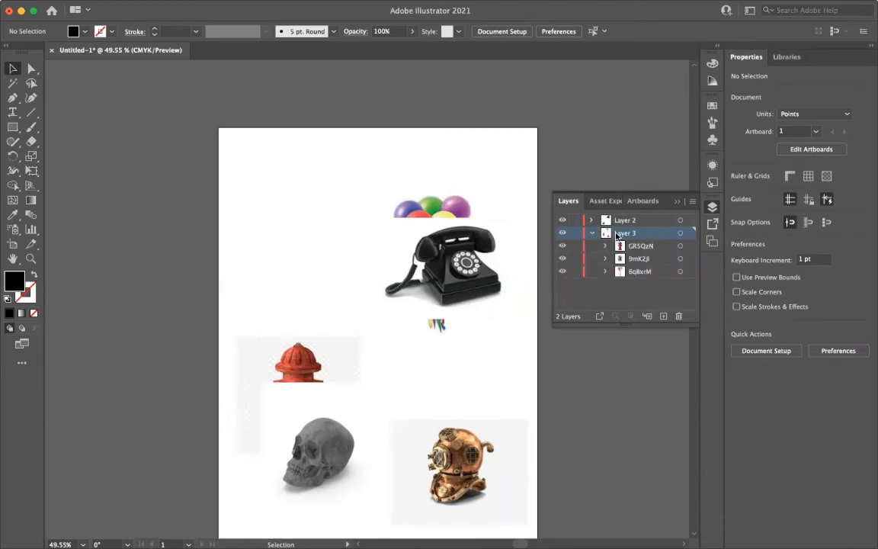
click(692, 200)
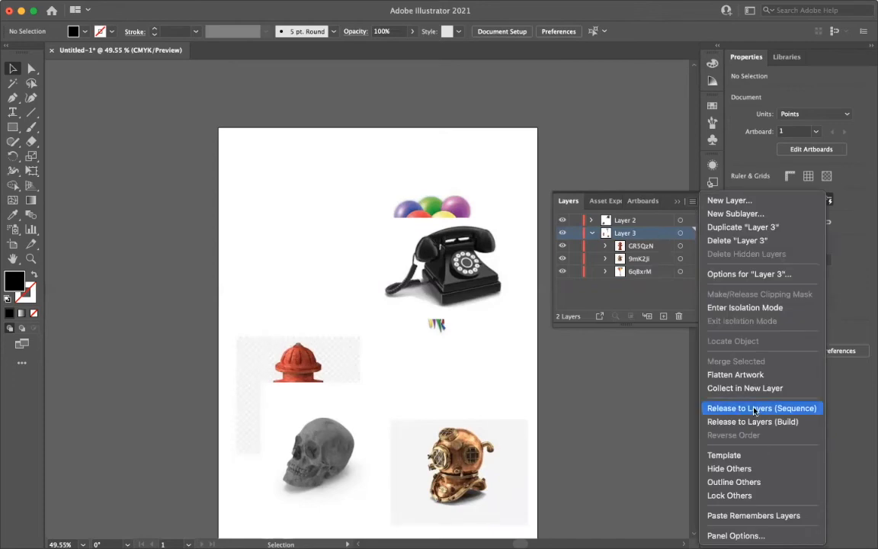
click(755, 410)
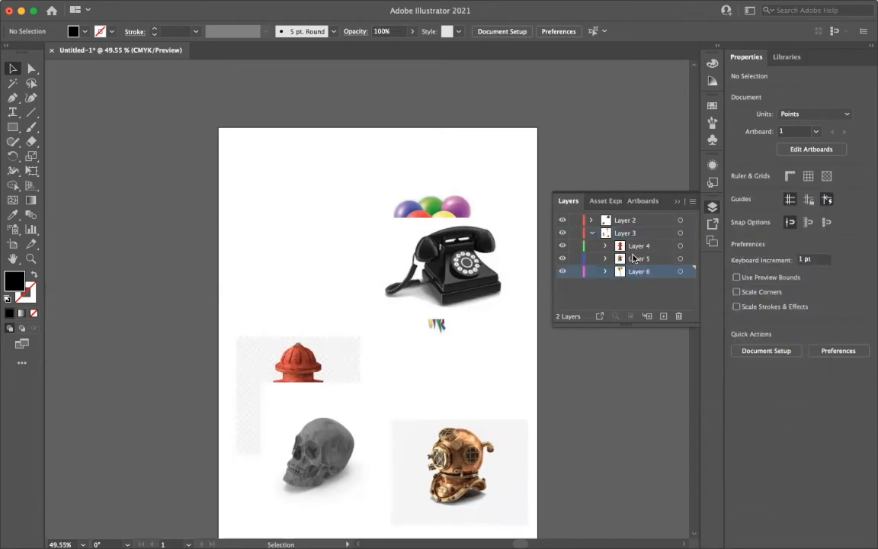
- Merge the hydrant and diving helmet sublayers, Layer 4 and Layer 5, inside Layer 3
click(595, 233)
click(595, 232)
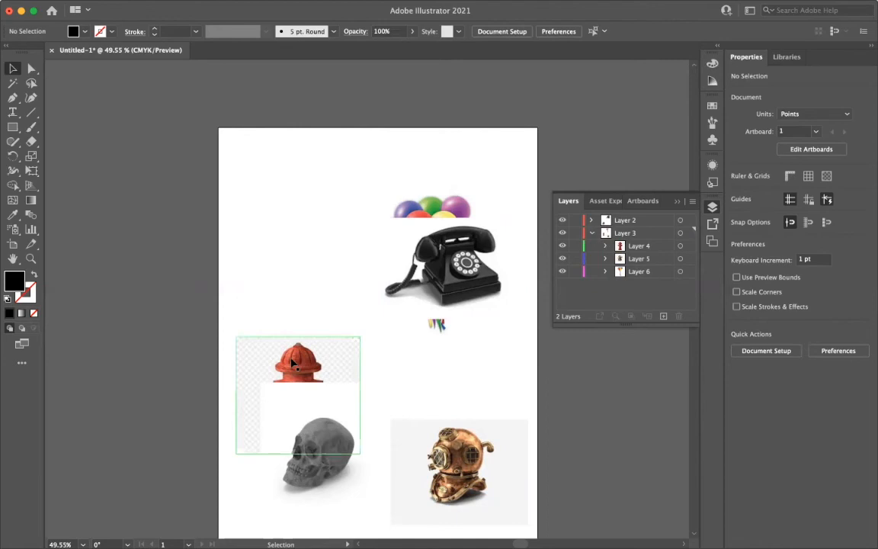
click(646, 247)
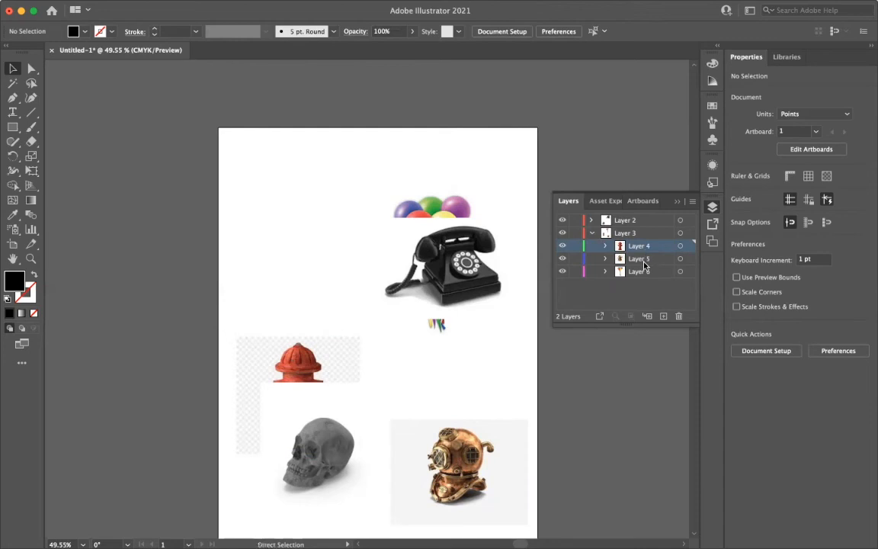
super+click(644, 259)
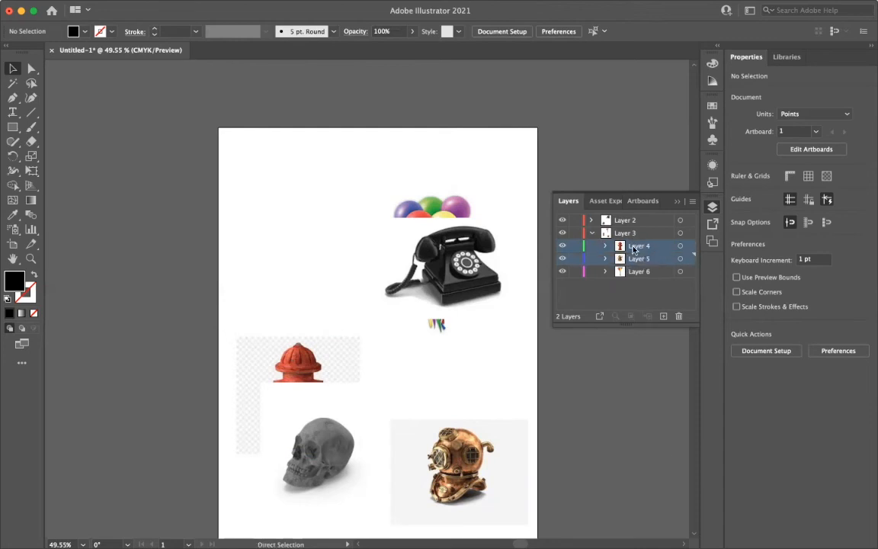
click(693, 203)
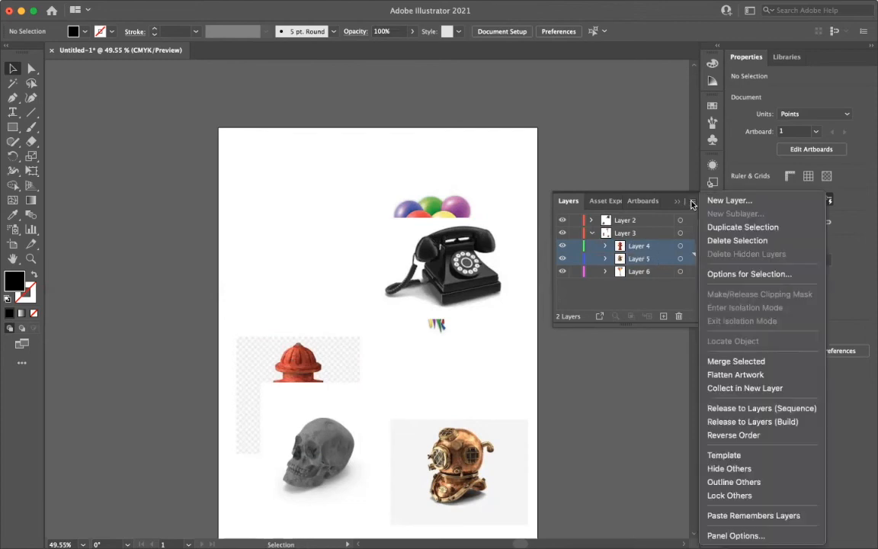
click(751, 363)
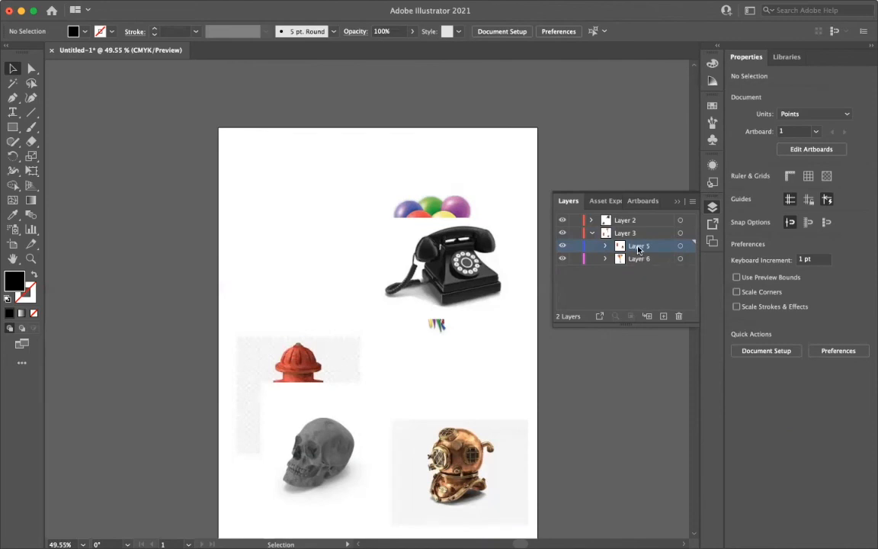
- Hide Layer 2 and the balloons sublayer Layer 6, leaving only the merged Layer 5 artwork shown within Layer 3
click(563, 245)
click(563, 232)
click(561, 221)
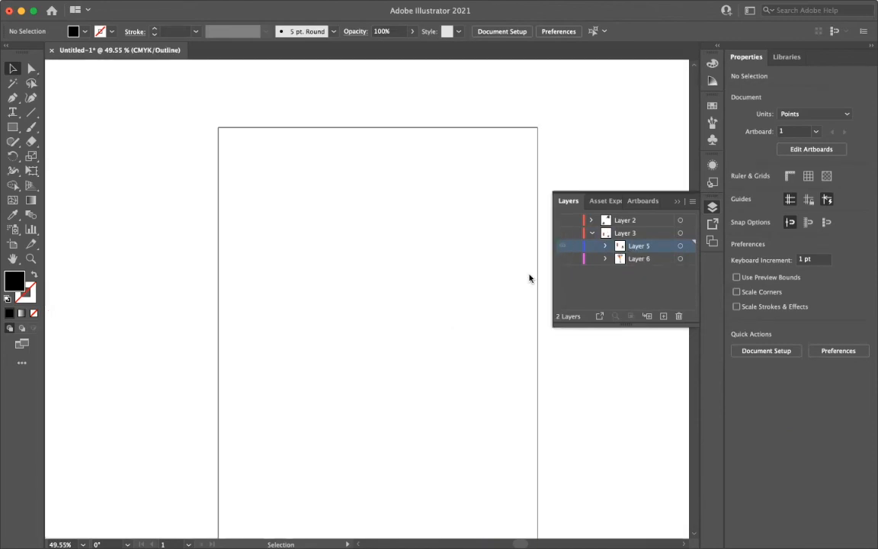
click(563, 234)
drag(396, 328, 420, 167)
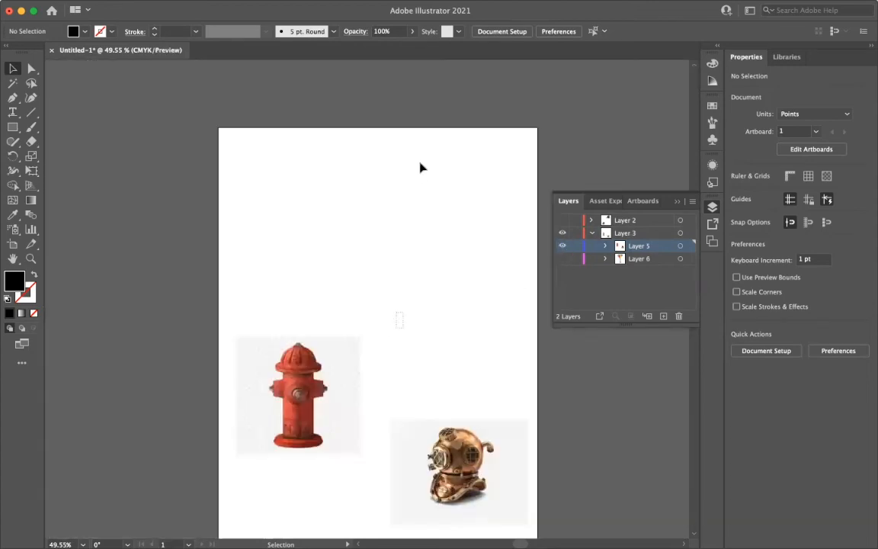
drag(268, 301, 549, 465)
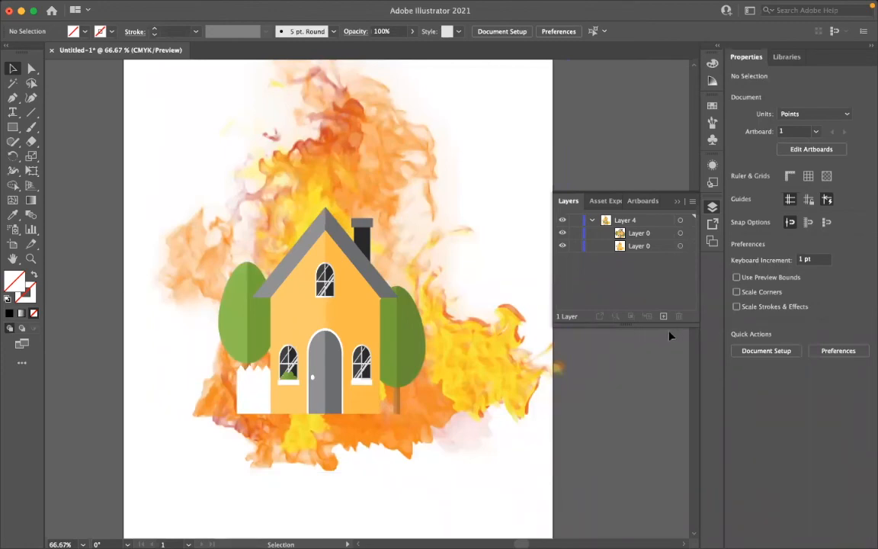
- Select the house and fire images, both named Layer 0 inside Layer 4, and group them
click(653, 237)
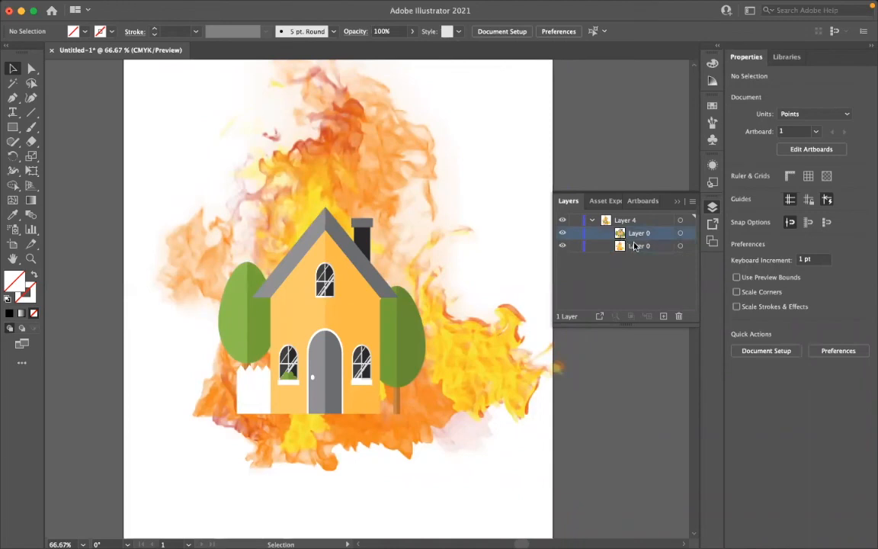
shift+click(659, 247)
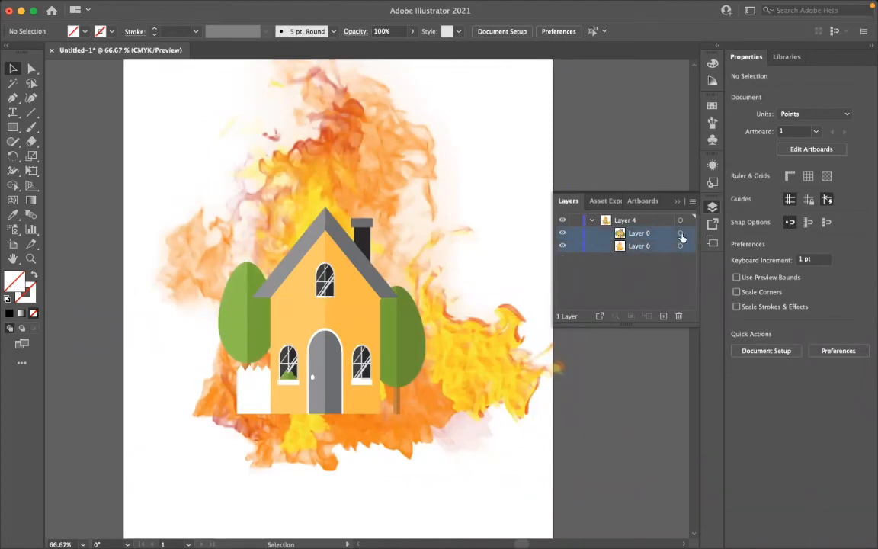
click(681, 233)
click(681, 246)
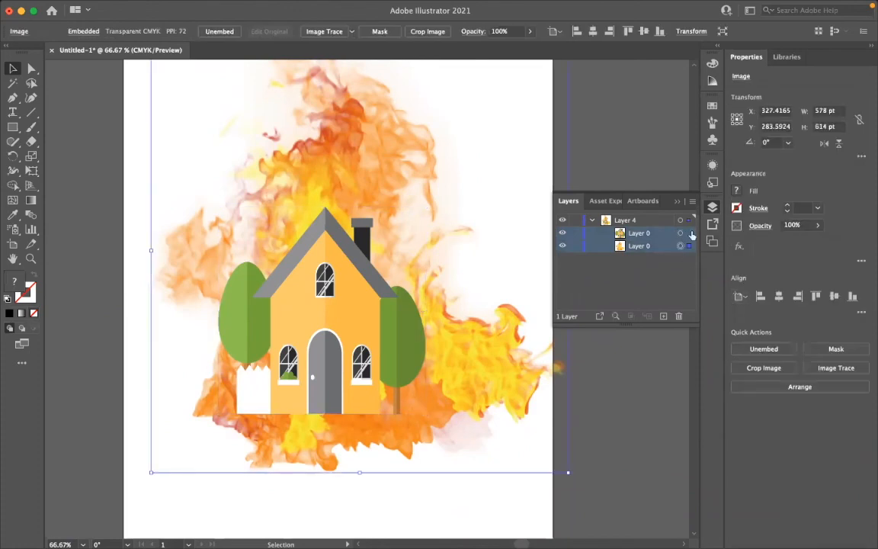
shift+click(691, 233)
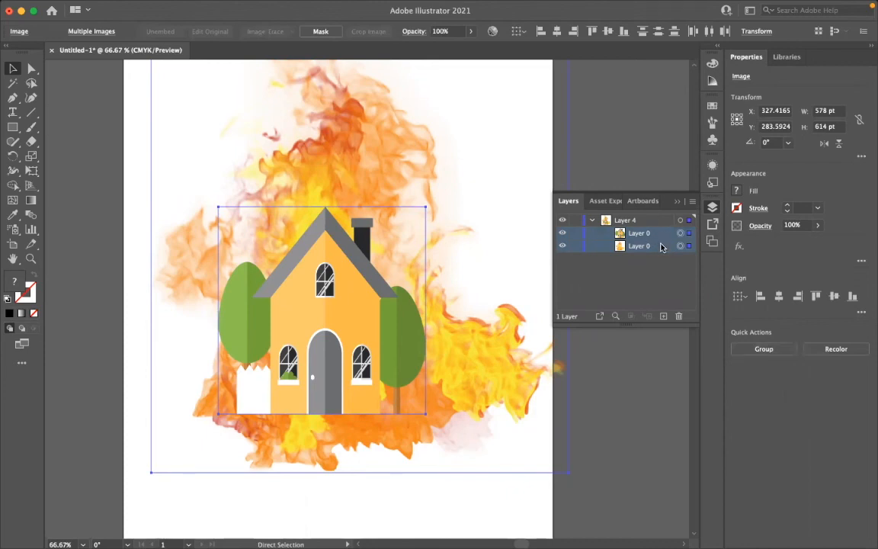
click(765, 349)
click(649, 238)
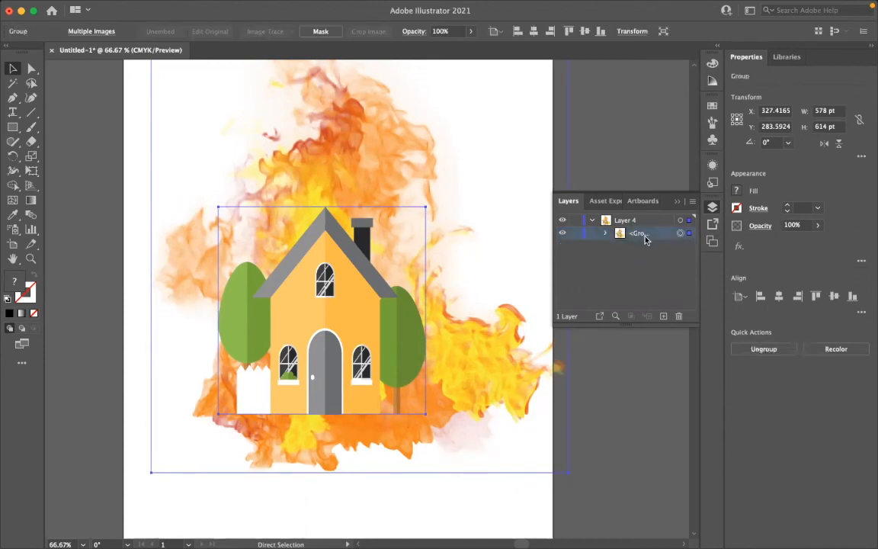
- Make a clipping mask from the house and fire group, and move the clip group to about X 309 pt, Y 359 pt
click(148, 8)
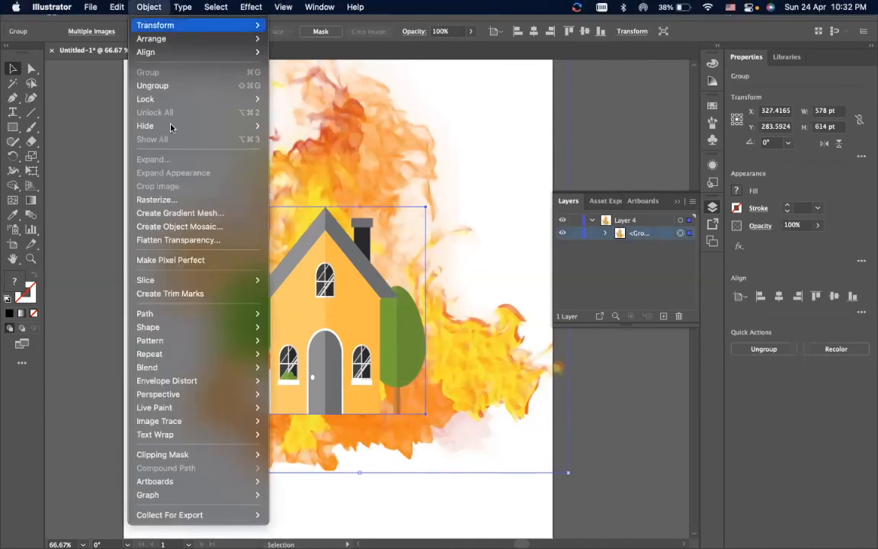
mouse_move(164, 456)
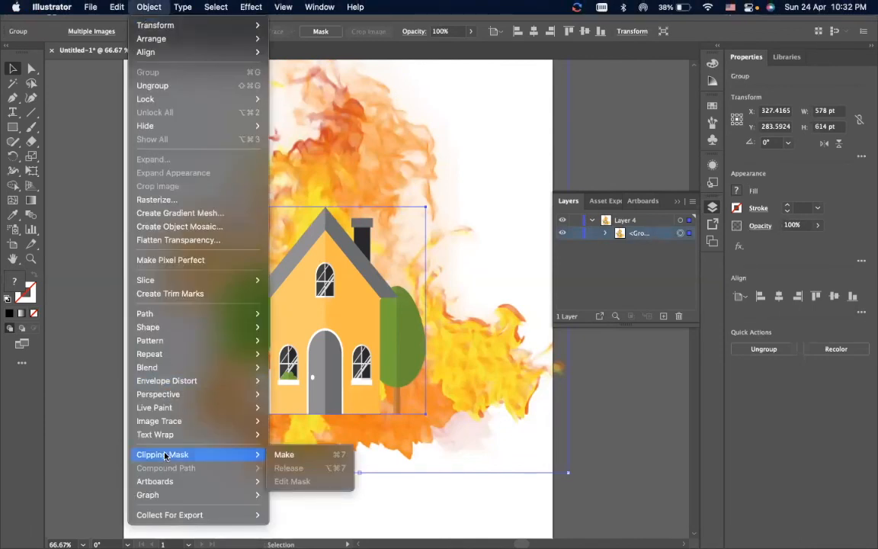
click(283, 455)
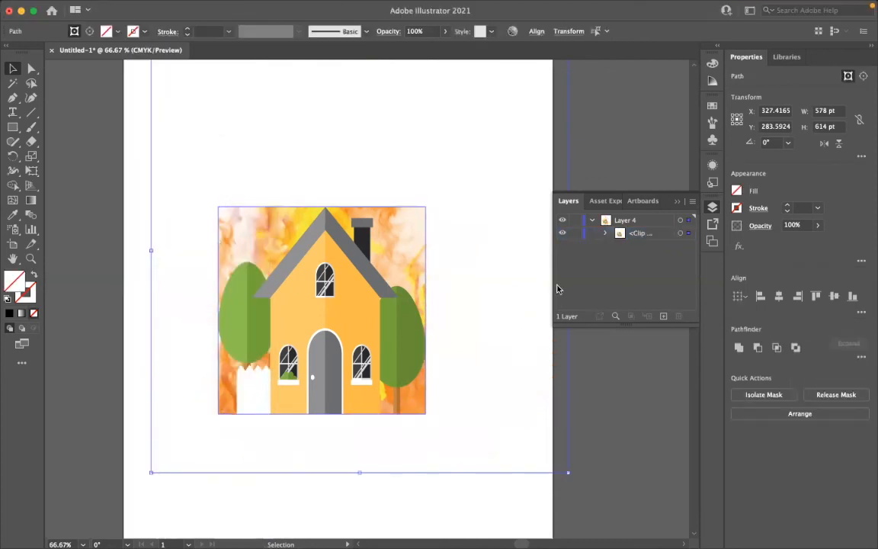
drag(374, 320, 398, 315)
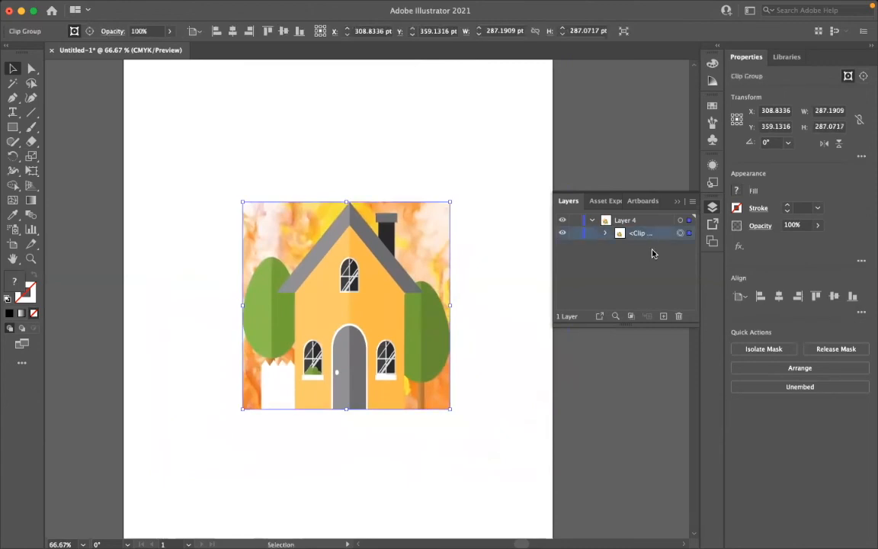
- Release the clipping mask on the house and fire clip group, and make it again from the Layers panel
click(632, 316)
click(632, 316)
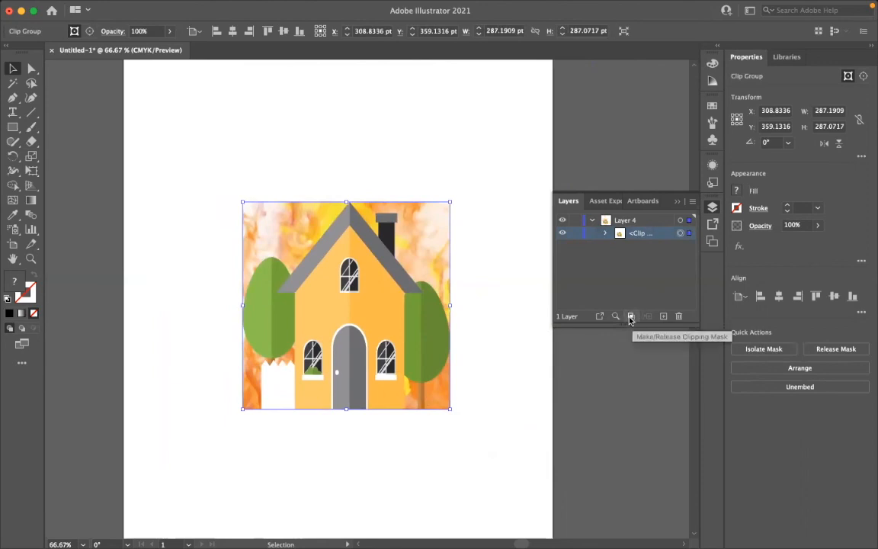
click(631, 317)
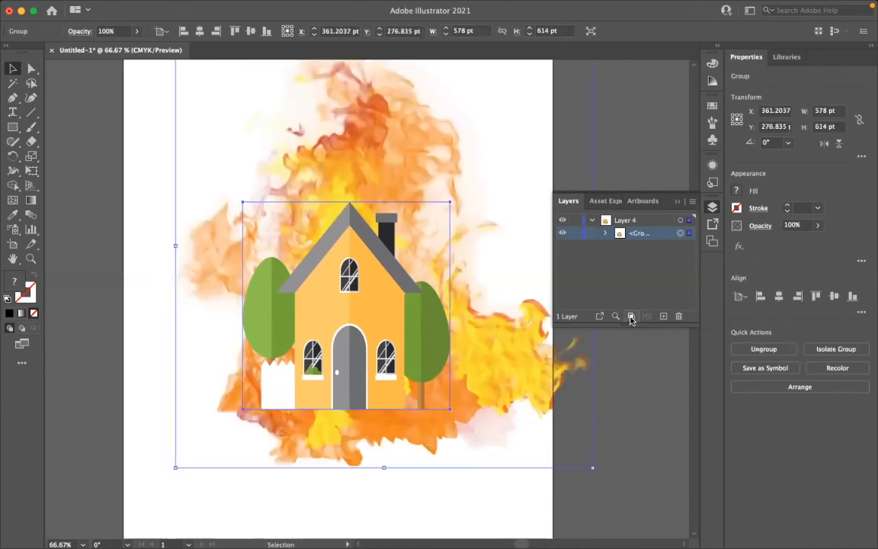
click(631, 317)
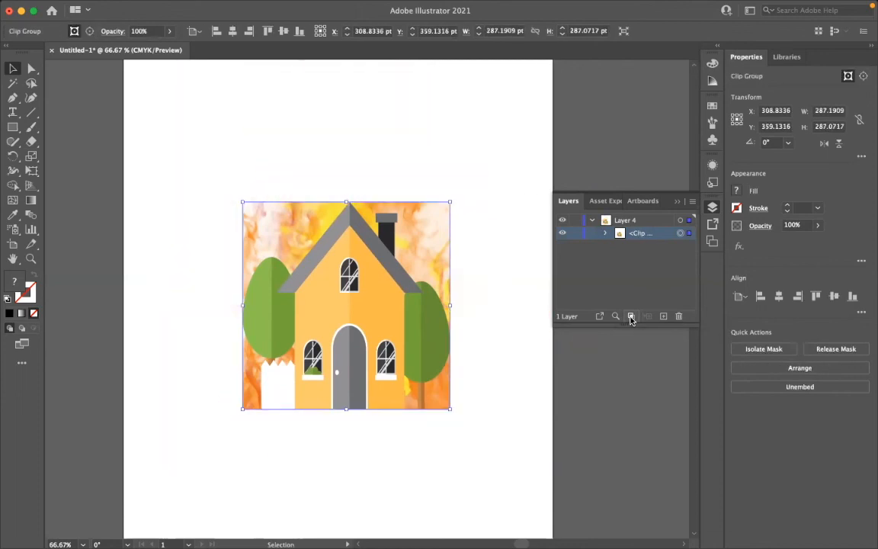
- Examine the clip group's contents in Layer 4, release its clipping mask, expand the group, and reapply the mask
click(605, 233)
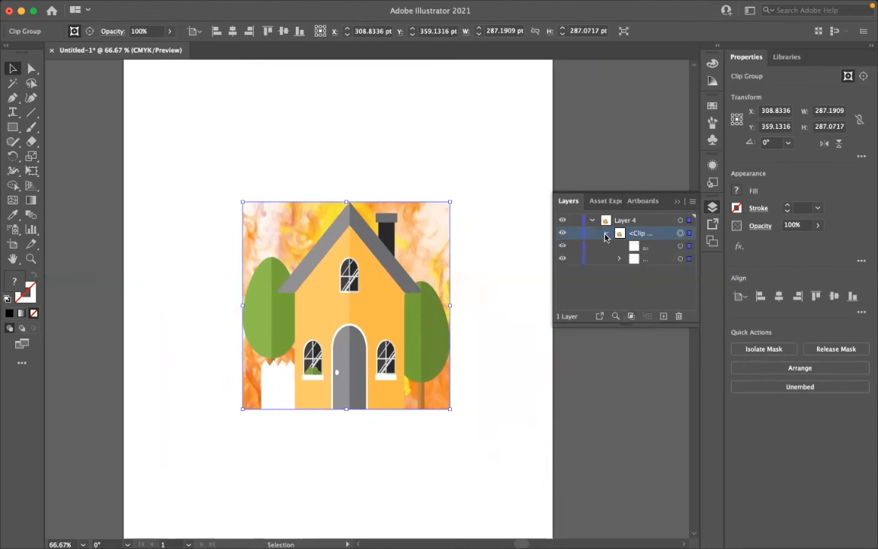
click(605, 236)
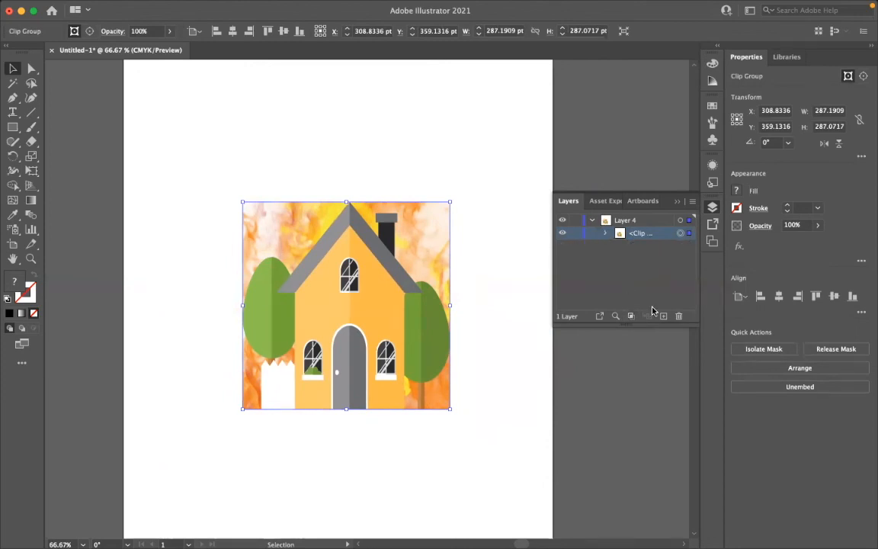
click(632, 316)
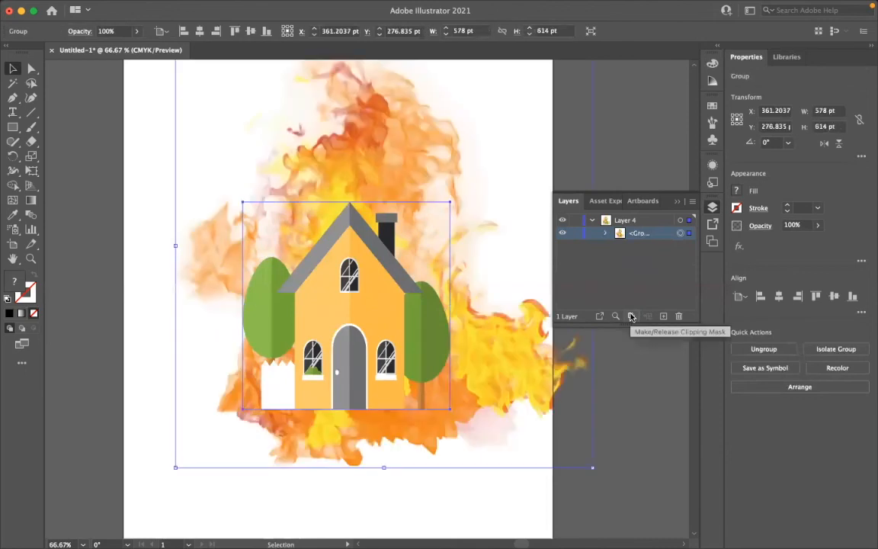
click(605, 233)
click(633, 316)
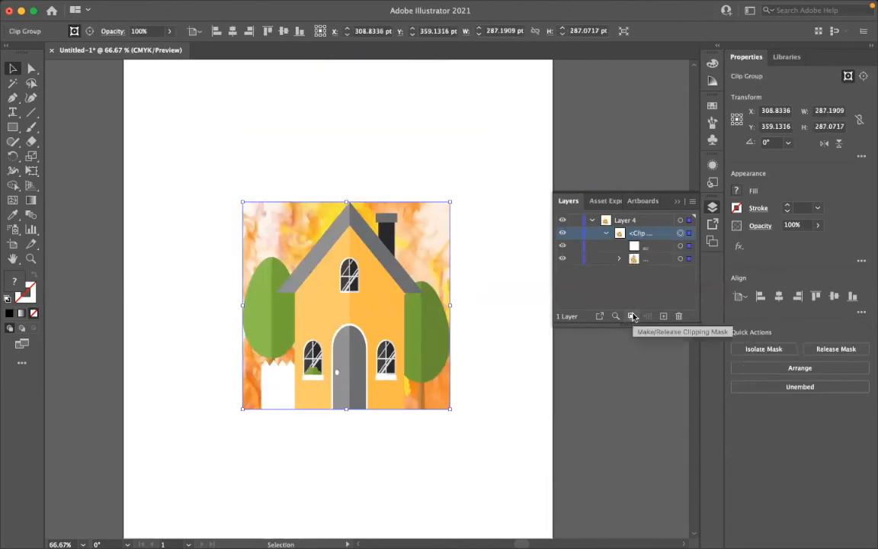